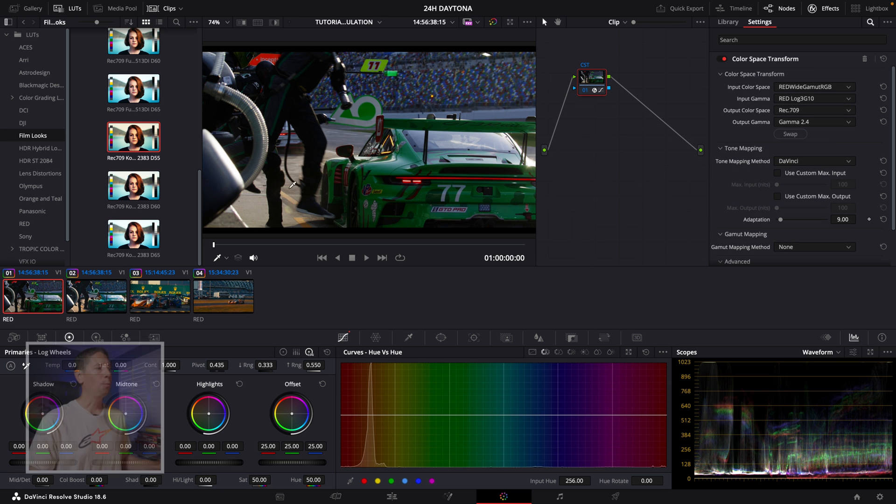
# Step: On clip 02, close the effects view and disable every node in the node graph
pyautogui.click(92, 299)
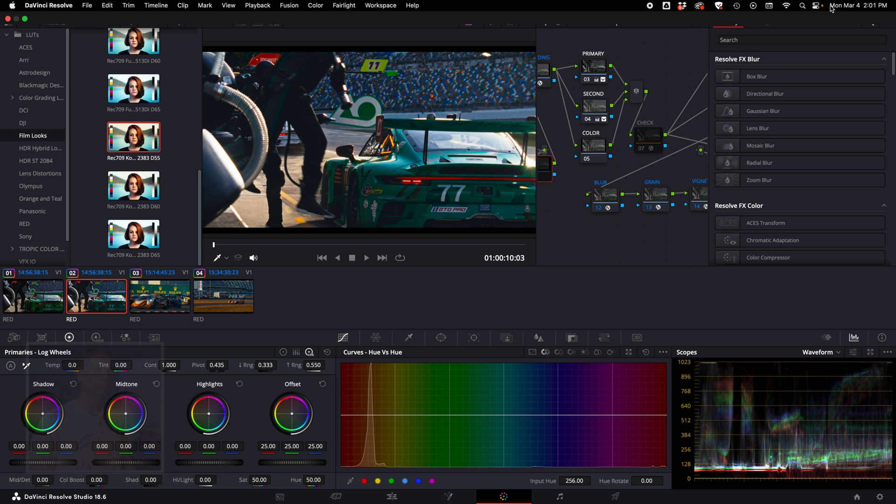
pyautogui.click(825, 10)
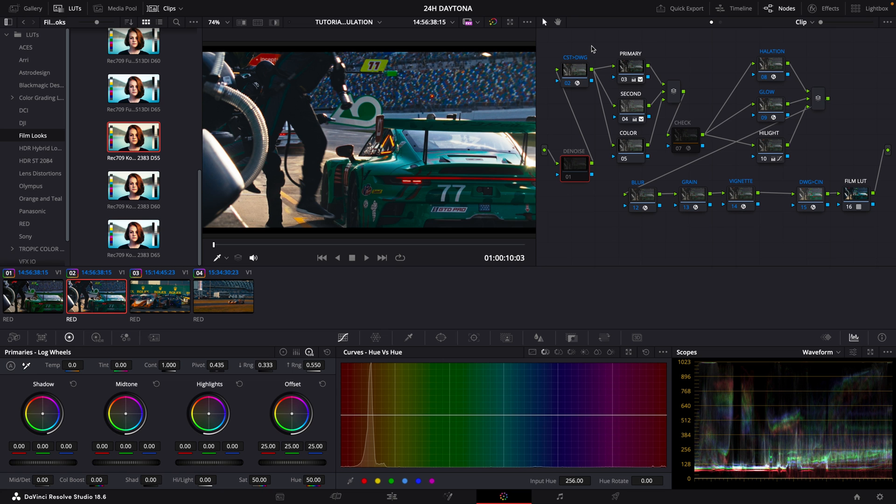
pyautogui.moveTo(559, 45); pyautogui.dragTo(865, 229)
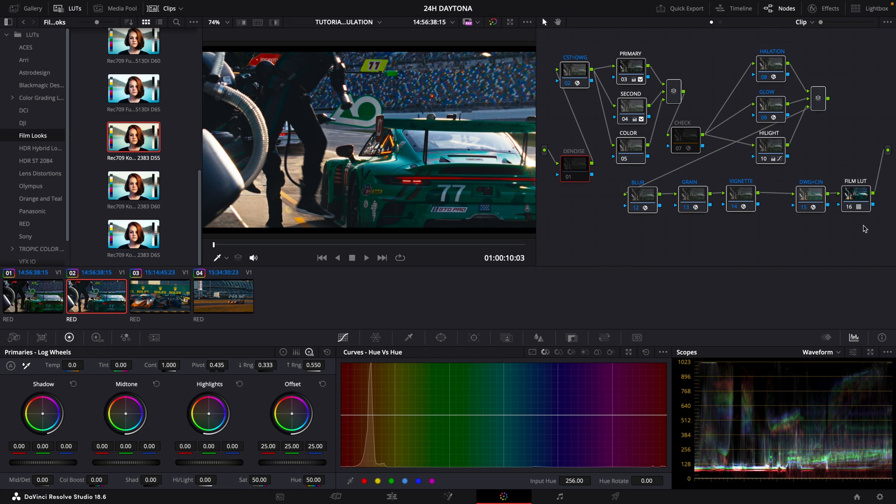
pyautogui.hotkey('ctrl', 'd')
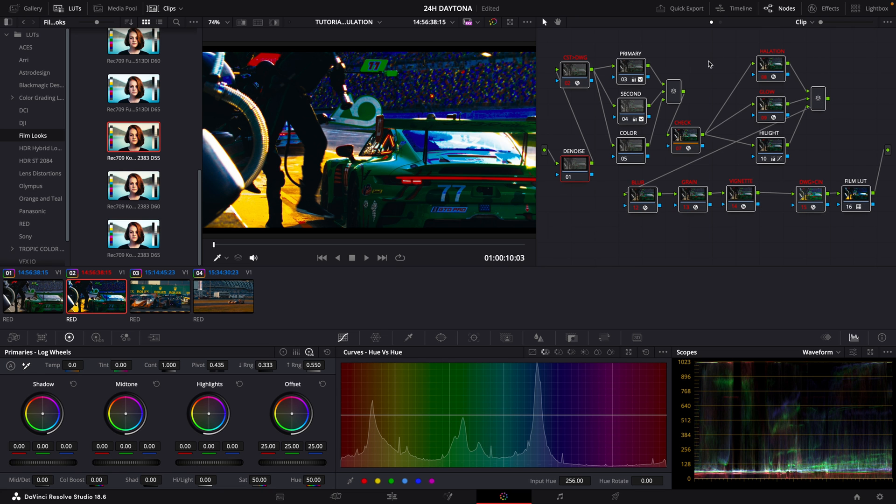
pyautogui.hotkey('ctrl', 'd')
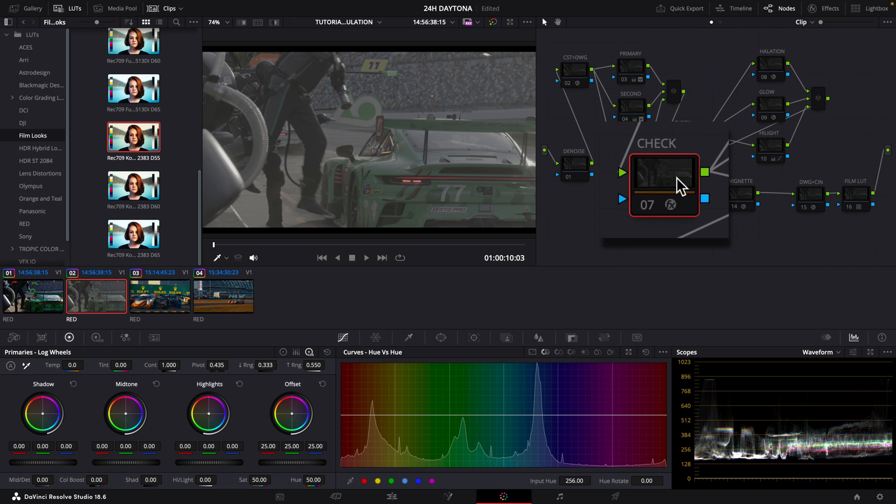
# Step: Enable the CHECK and CST>DWG nodes on clip 02, leaving the other nodes off
pyautogui.hotkey('ctrl', 'd')
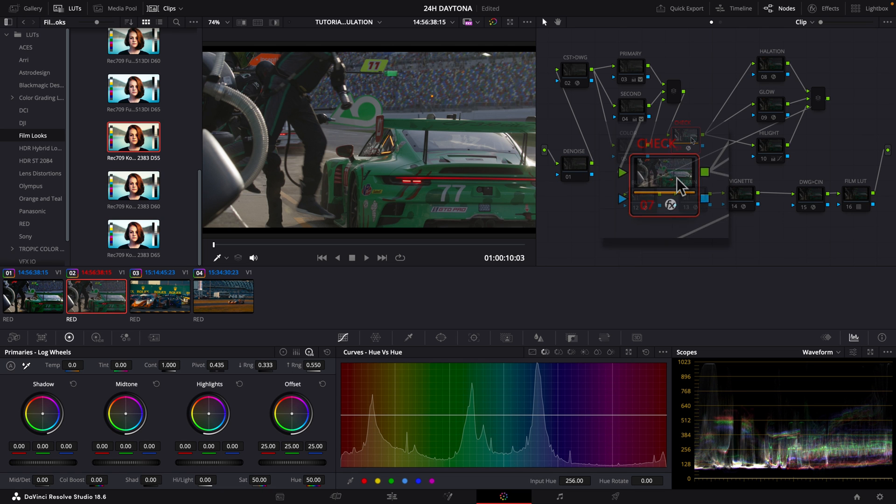
pyautogui.click(569, 75)
pyautogui.hotkey('ctrl', 'd')
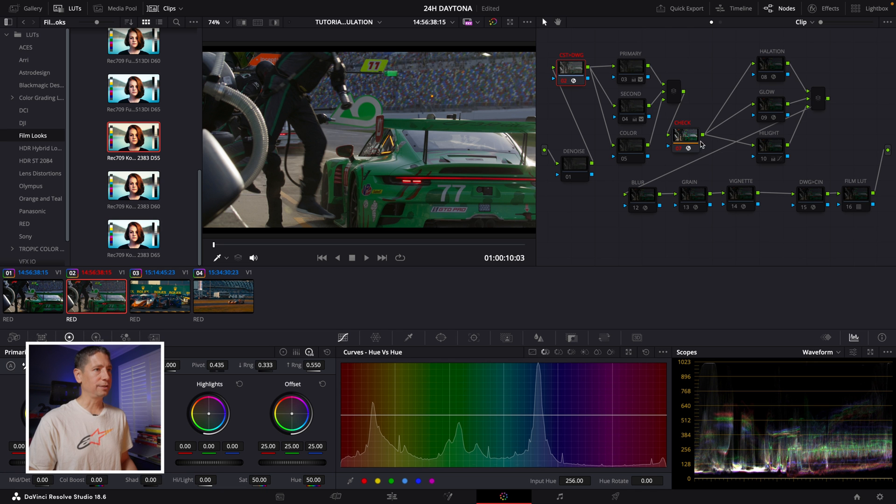
pyautogui.click(686, 136)
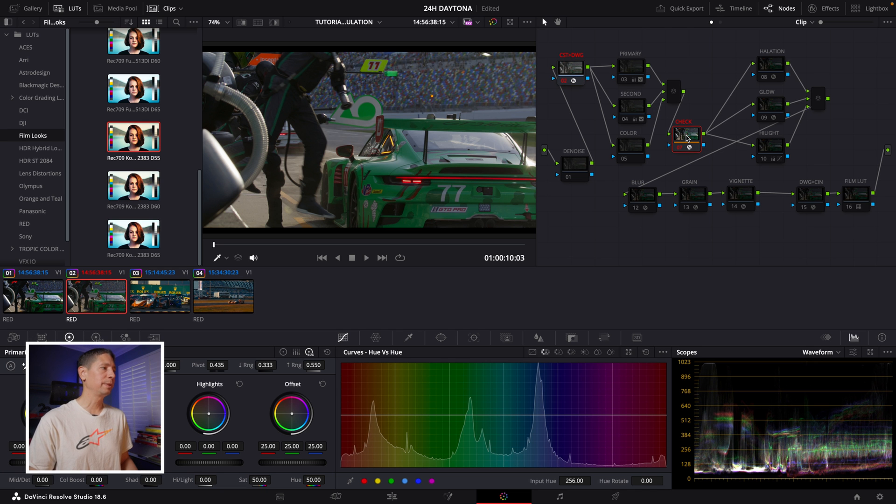
# Step: Compare clip 01 with clip 02, and inspect clip 02's DWG>CIN and FILM LUT nodes
pyautogui.click(48, 295)
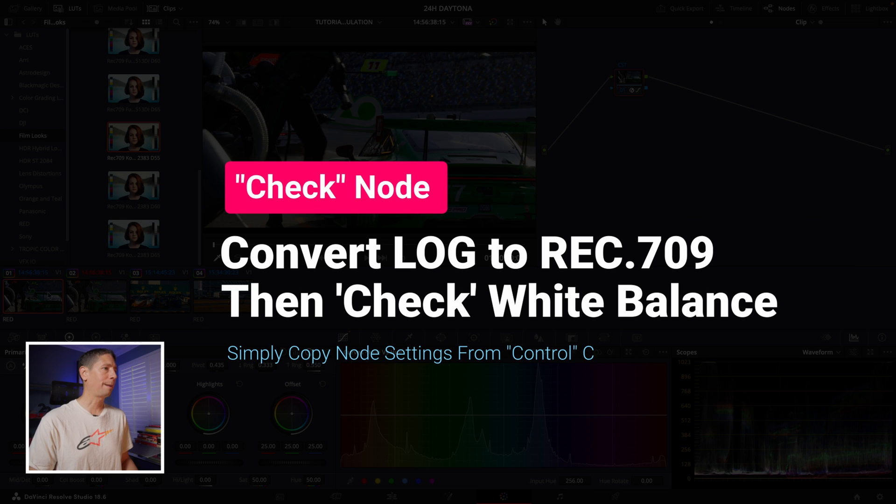
pyautogui.click(96, 302)
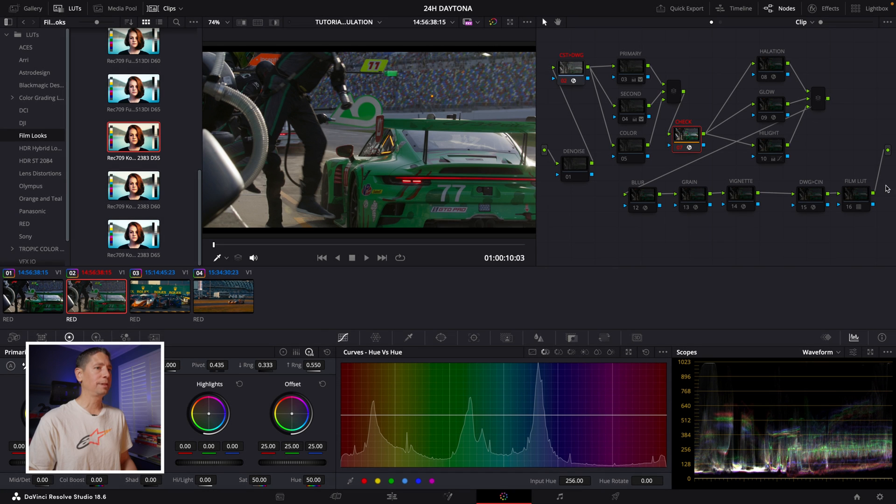
pyautogui.moveTo(814, 203); pyautogui.dragTo(811, 203)
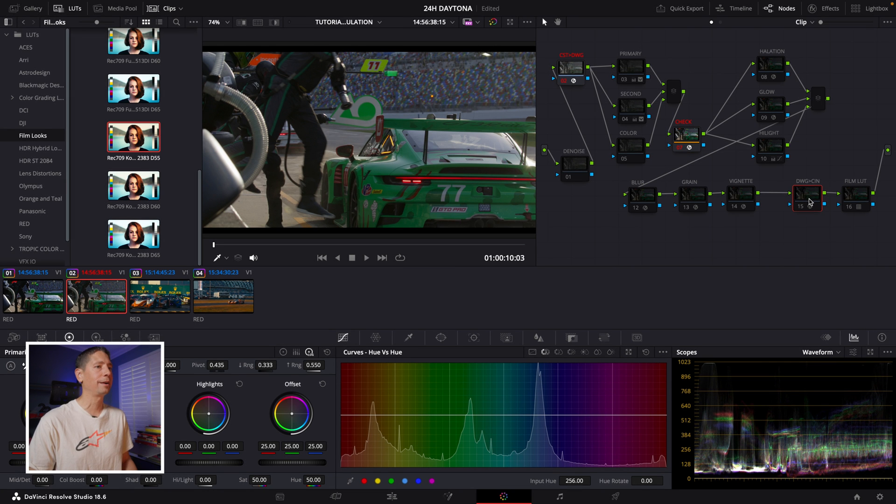
pyautogui.click(849, 203)
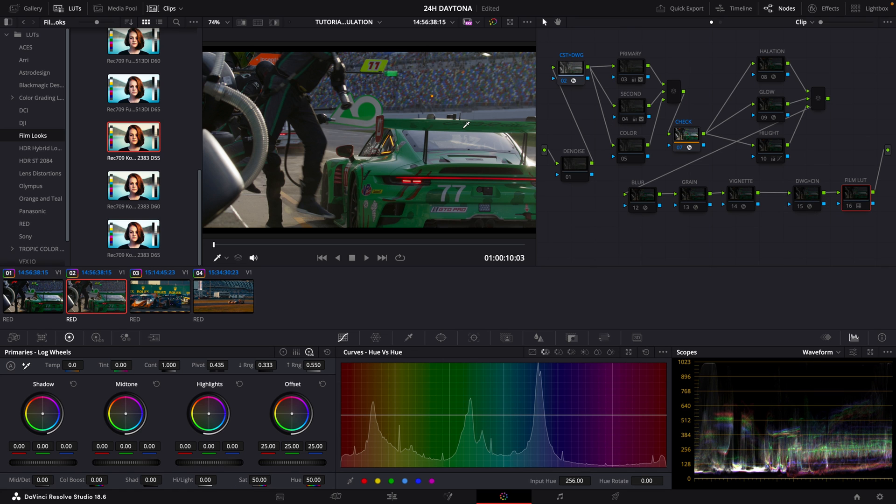
# Step: With the CST>DWG node selected, show the clip's Camera Raw settings and review the available ISO values
pyautogui.moveTo(576, 71); pyautogui.dragTo(573, 70)
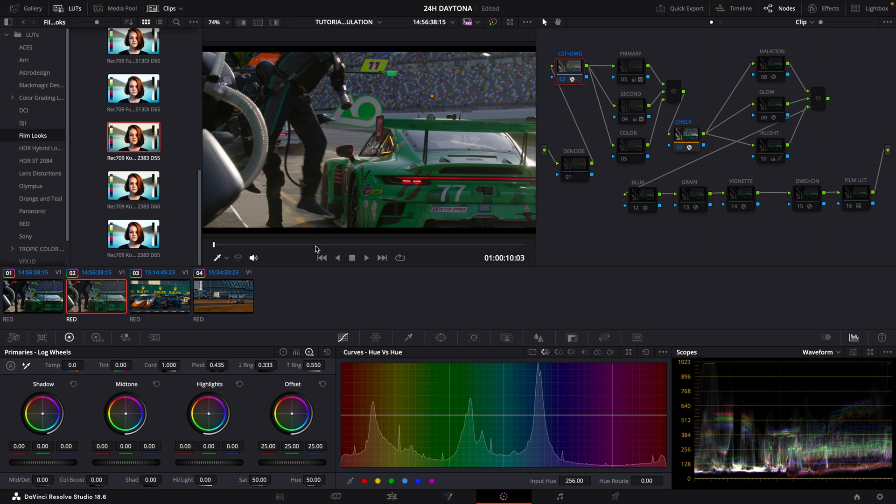
pyautogui.click(14, 337)
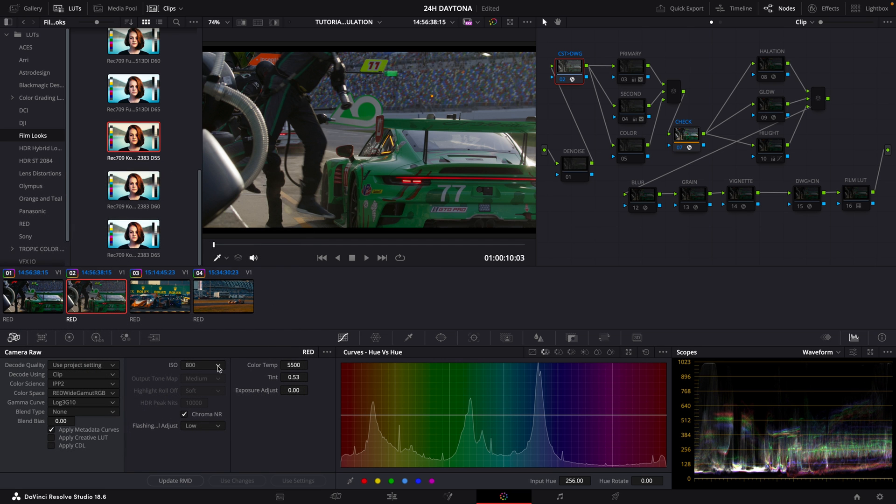
pyautogui.click(218, 367)
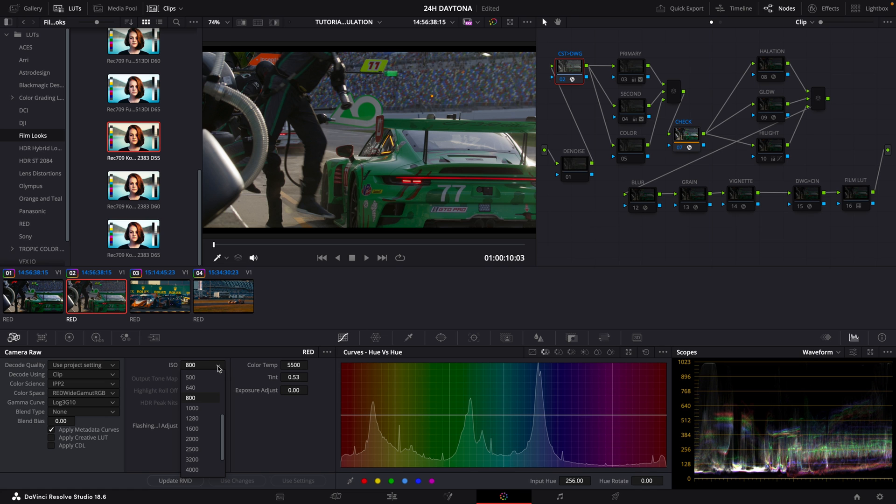
pyautogui.click(219, 369)
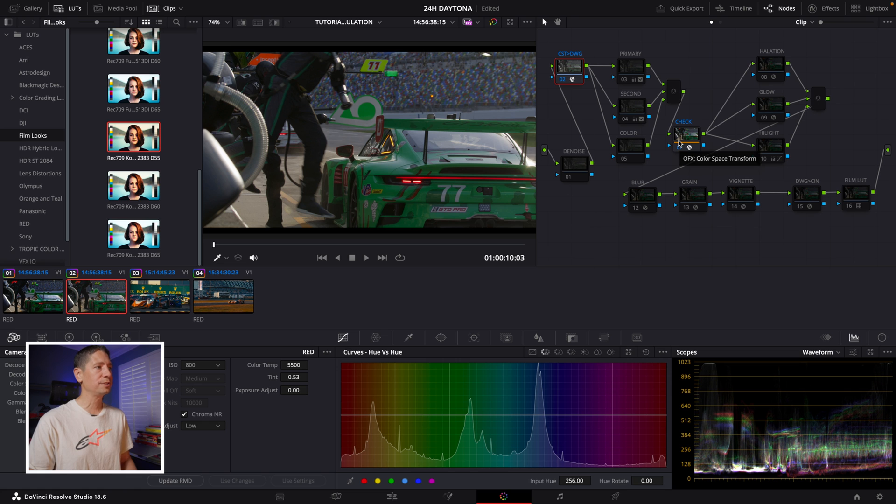
# Step: Disable the CHECK node and enable the DWG>CIN node on clip 02
pyautogui.moveTo(680, 143); pyautogui.dragTo(683, 142)
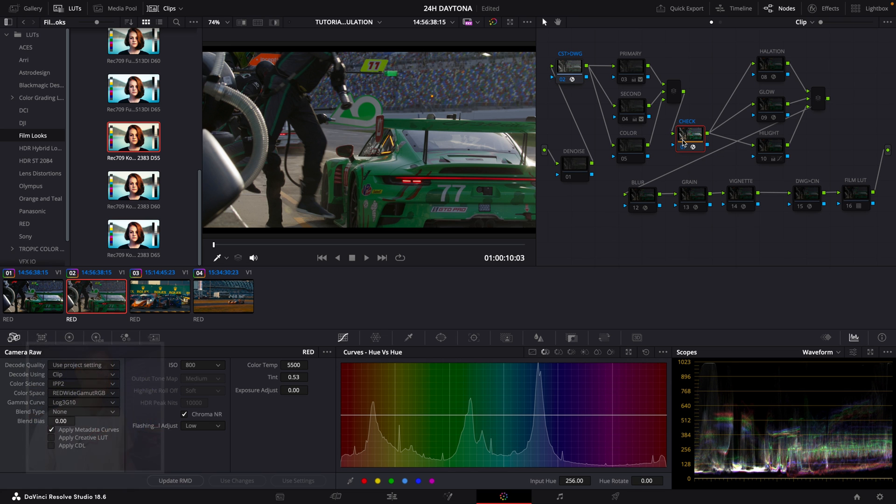
pyautogui.hotkey('ctrl', 'd')
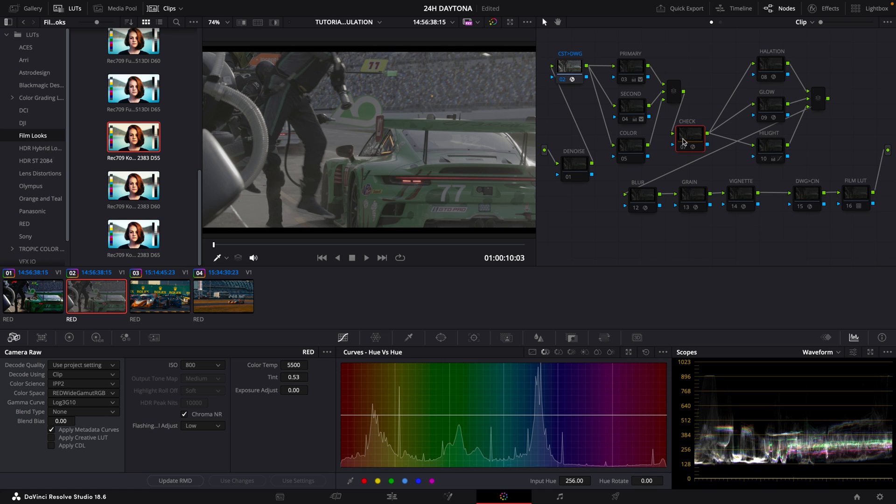
pyautogui.moveTo(683, 142); pyautogui.dragTo(681, 138)
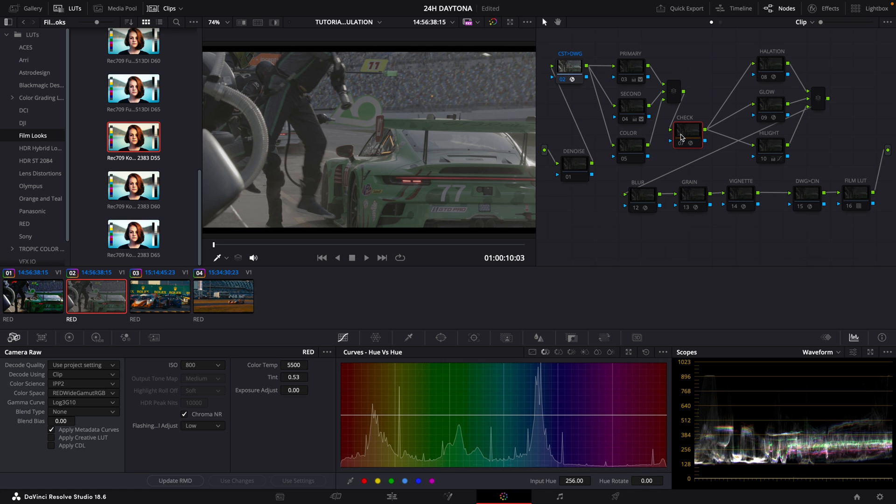
pyautogui.click(686, 197)
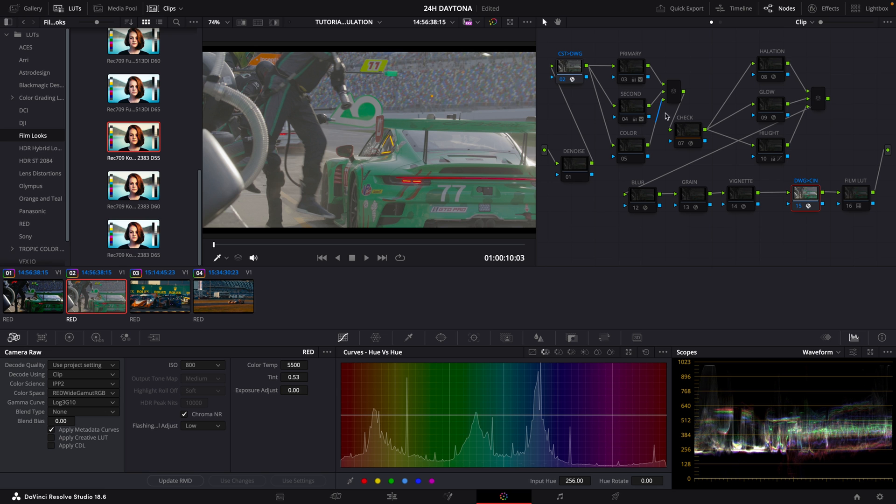
# Step: Review the Color Space Transform input and output settings of the CST>DWG node
pyautogui.click(579, 69)
pyautogui.click(830, 9)
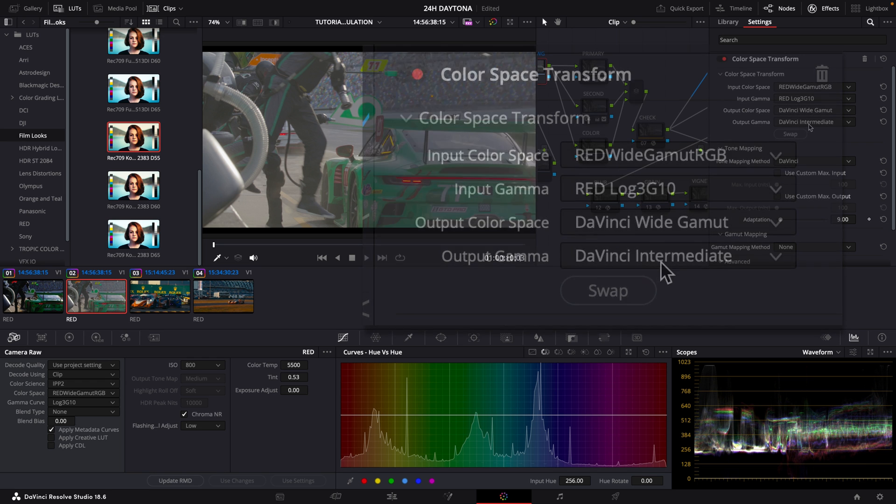
pyautogui.click(829, 10)
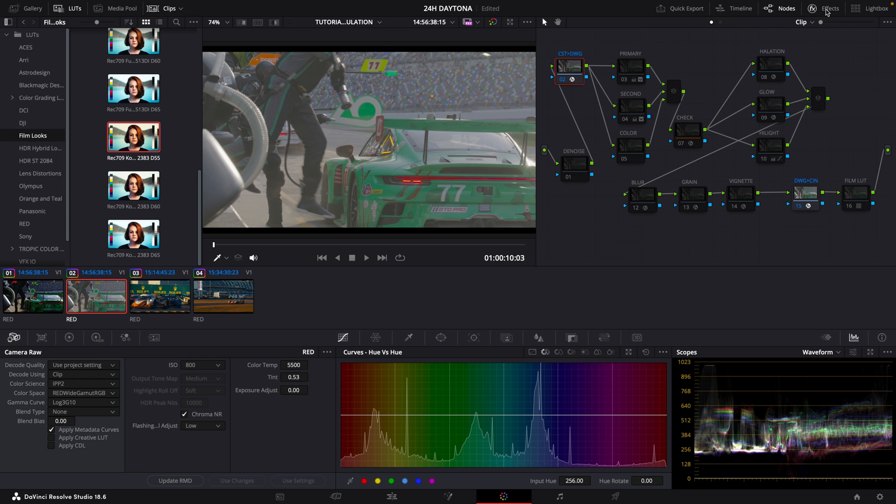
# Step: Review the Color Space Transform settings of the DWG>CIN node
pyautogui.click(802, 204)
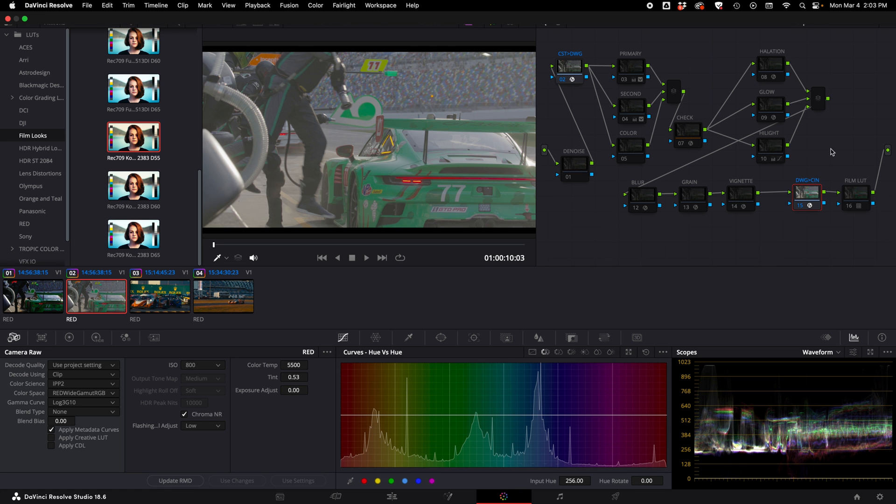
pyautogui.click(825, 9)
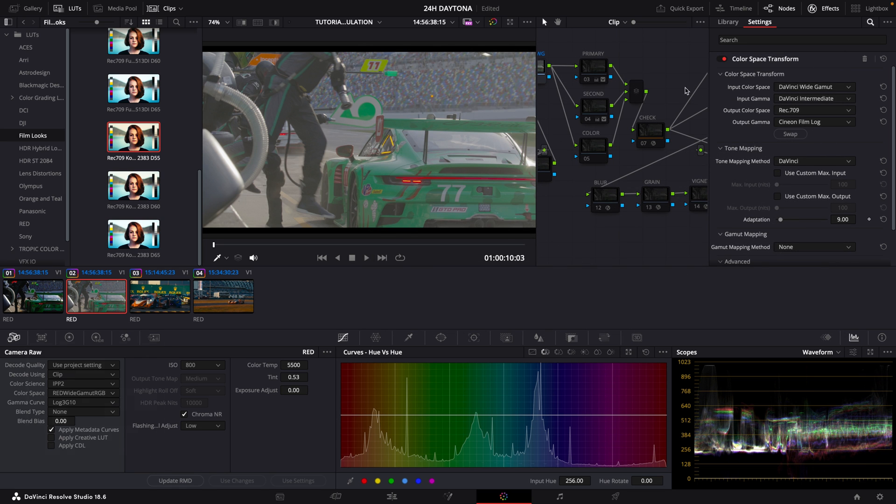
pyautogui.click(824, 9)
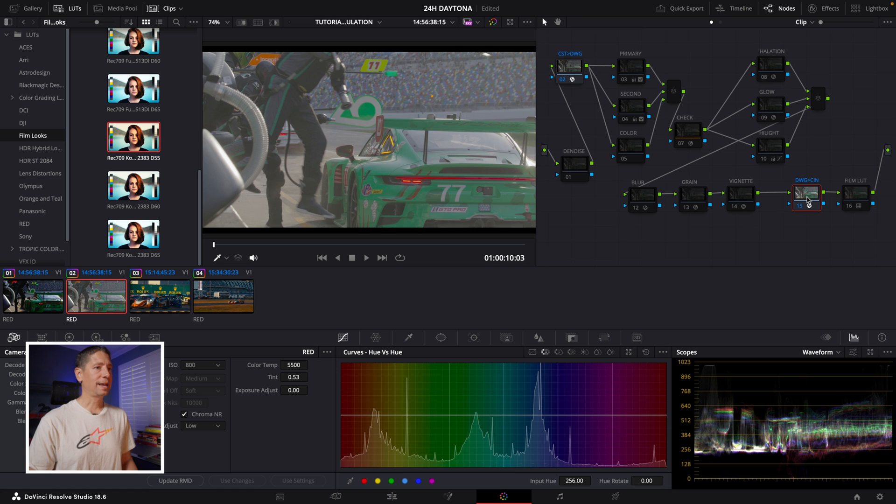
# Step: Browse the Film Looks LUTs down to the Rec709 entries and recheck the DWG>CIN node's output color space and gamma
pyautogui.moveTo(857, 200)
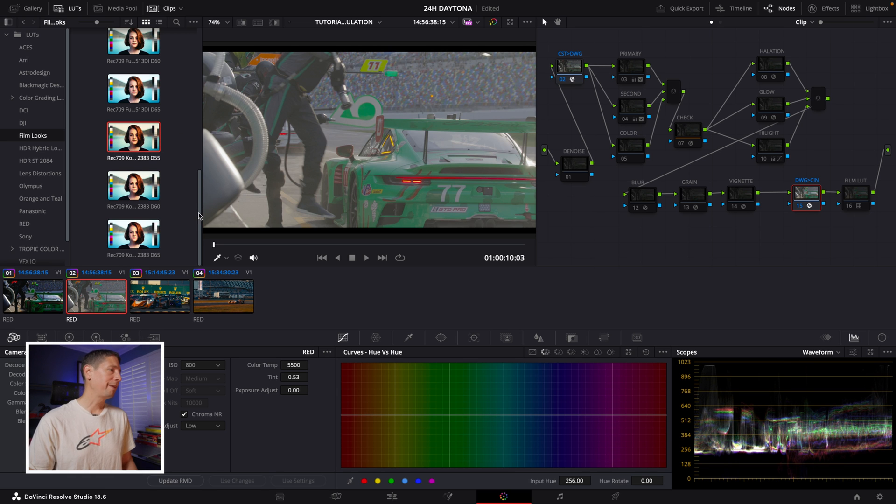
pyautogui.moveTo(199, 216); pyautogui.dragTo(197, 49)
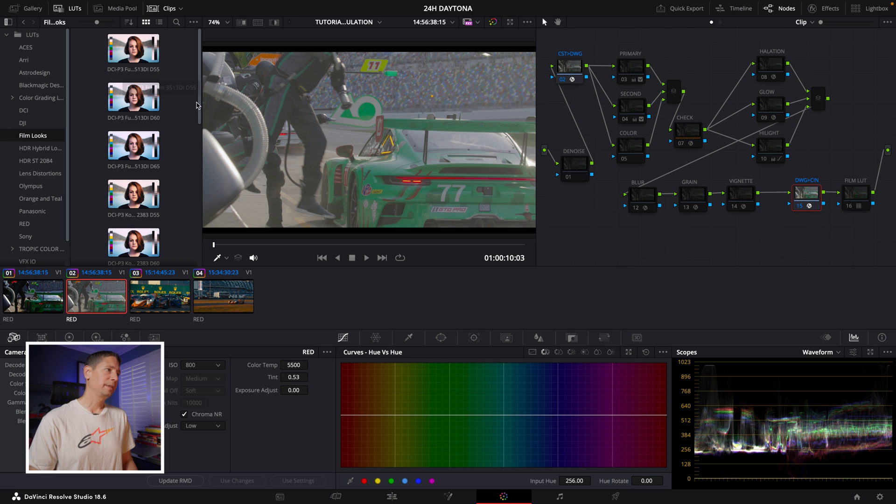
pyautogui.scroll(-5, 185, 204)
pyautogui.scroll(-1, 186, 204)
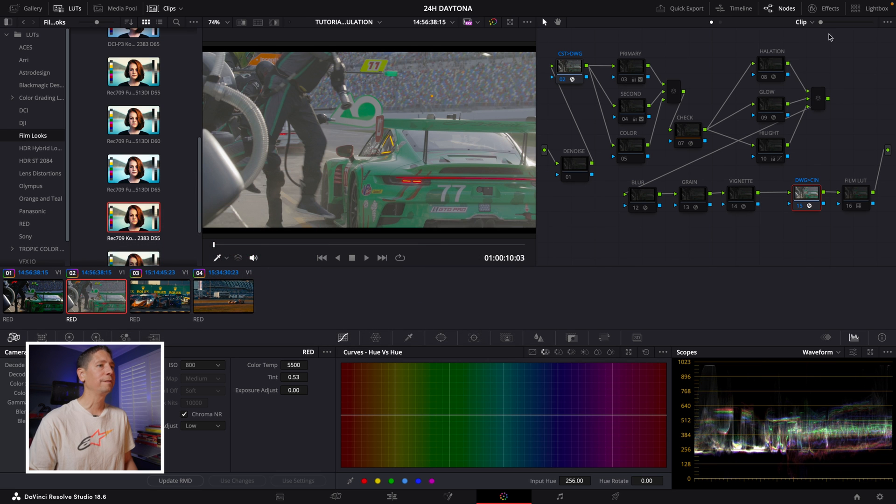
pyautogui.click(828, 9)
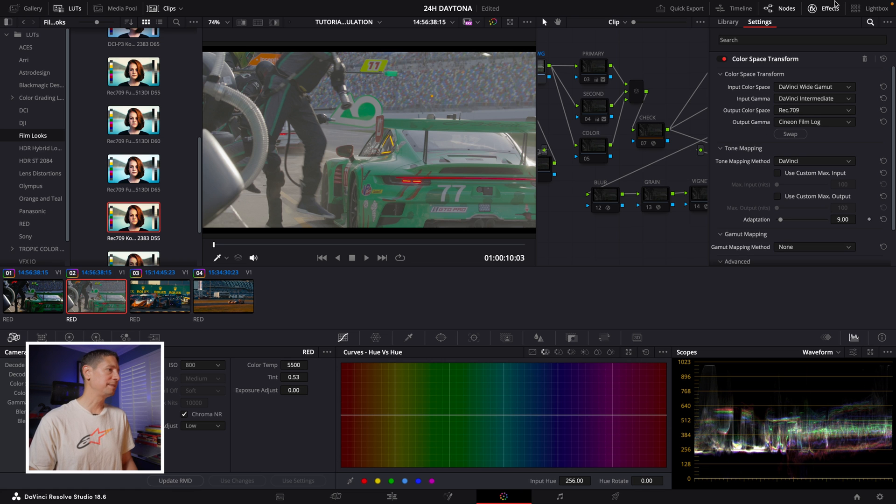
pyautogui.click(836, 5)
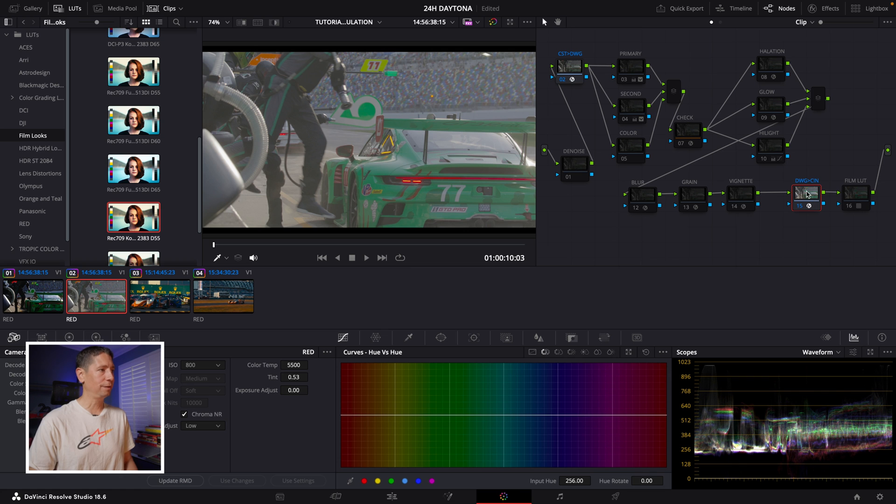
# Step: Enable the FILM LUT node and toggle it off and on to compare its effect on the image
pyautogui.click(863, 191)
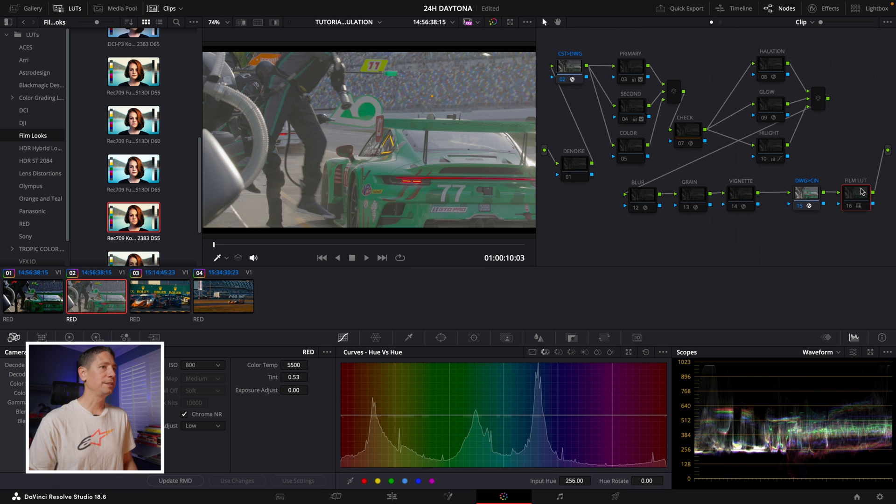
pyautogui.hotkey('ctrl', 'd')
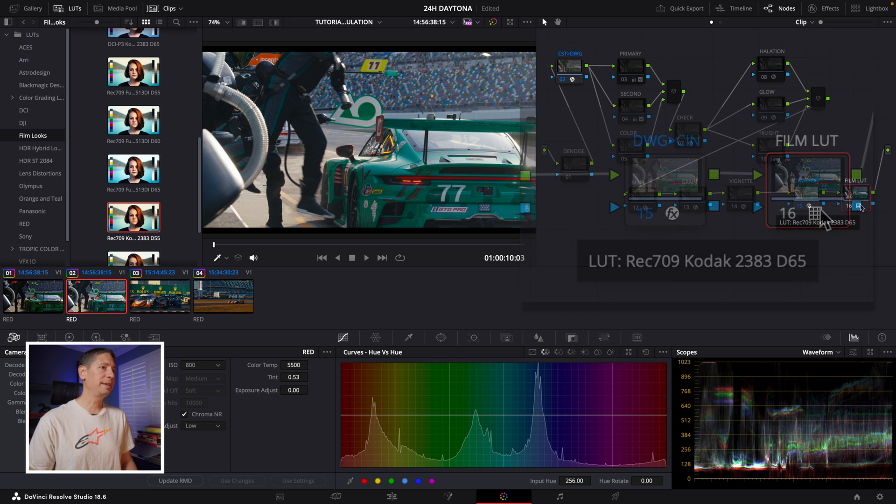
pyautogui.hotkey('ctrl', 'd')
pyautogui.hotkey('ctrl', 'd')
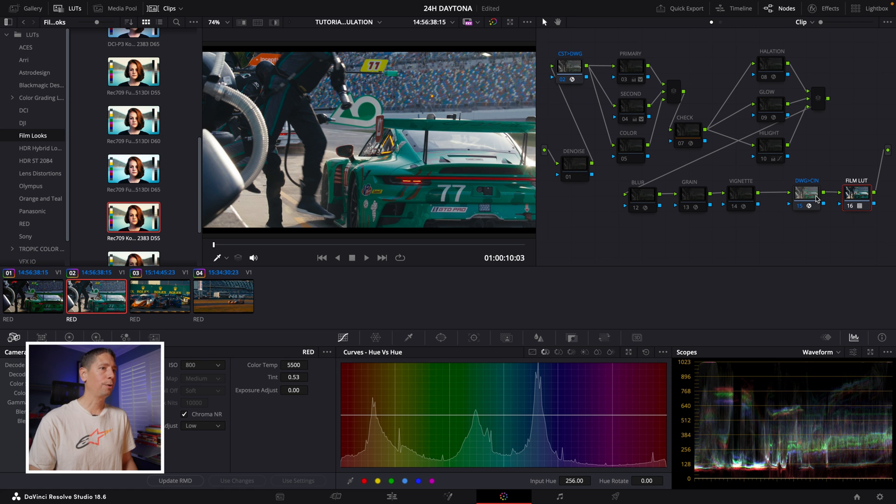
# Step: Check the DWG>CIN node, reselect the FILM LUT node and preview the Rec709 Kodak 2383 D55 LUT on the clip
pyautogui.click(817, 201)
pyautogui.moveTo(817, 197); pyautogui.dragTo(816, 196)
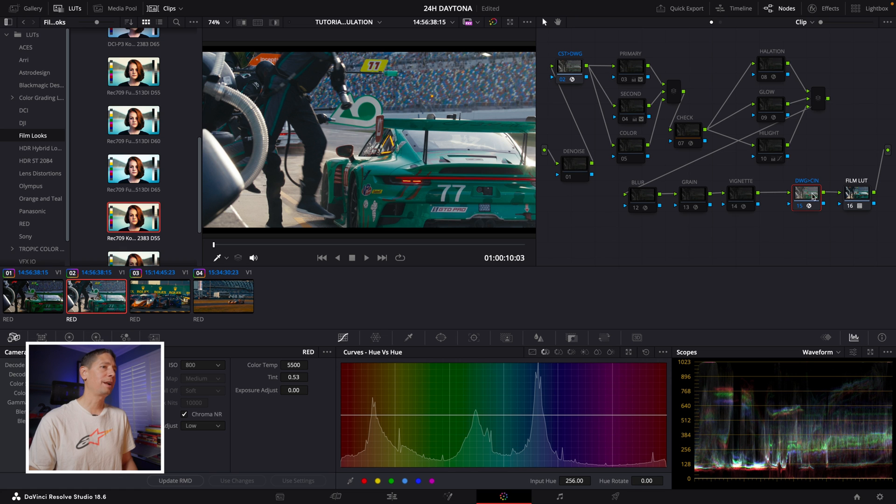
pyautogui.click(859, 199)
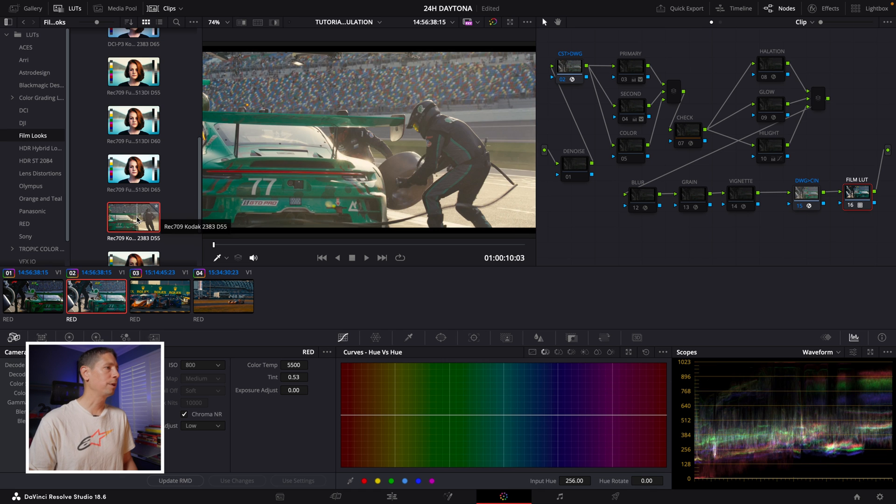
# Step: Toggle the PRIMARY node on and off to compare its grade on the clip
pyautogui.moveTo(200, 185); pyautogui.dragTo(196, 219)
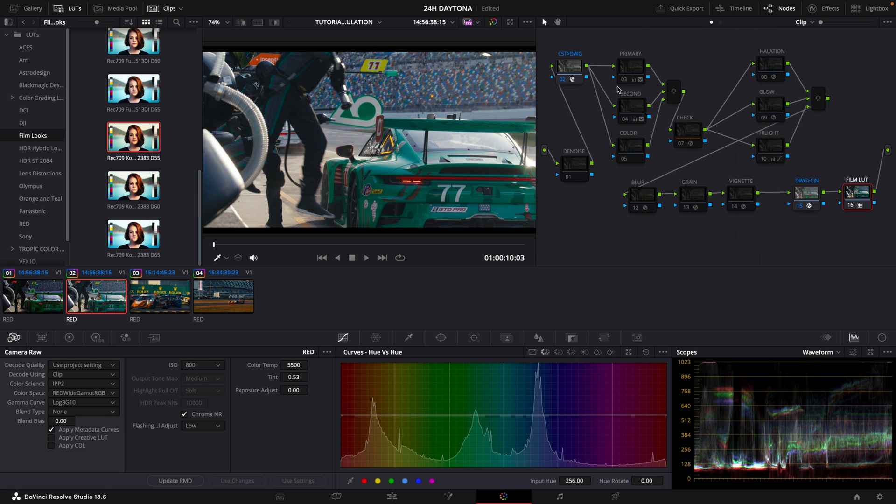
pyautogui.click(631, 76)
pyautogui.press('super+d')
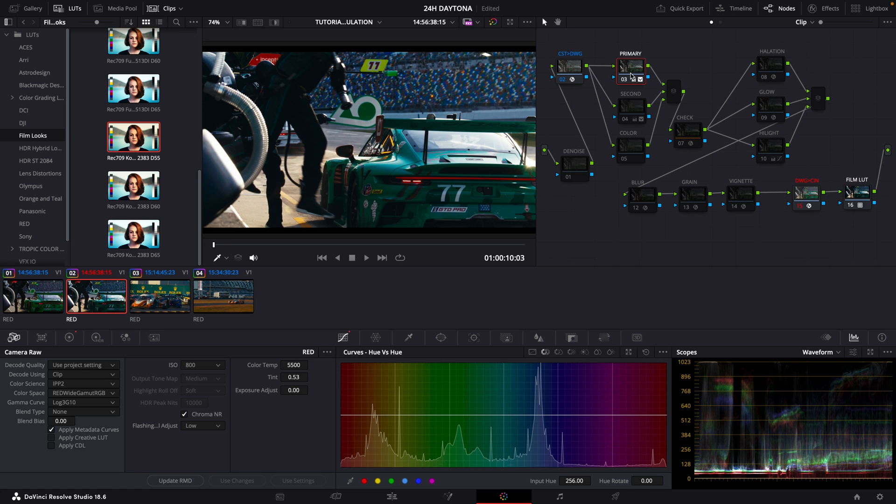
pyautogui.press('super+d')
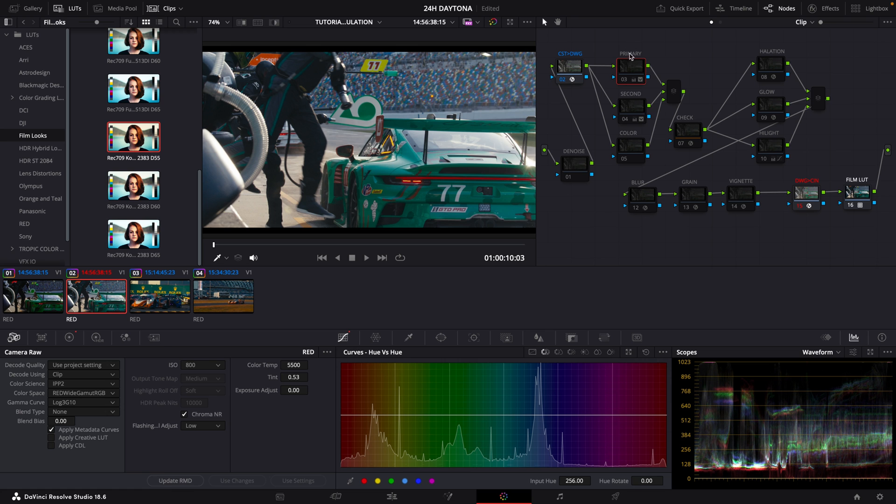
# Step: Step through the parallel PRIMARY, SECOND and COLOR nodes
pyautogui.moveTo(634, 67); pyautogui.dragTo(635, 69)
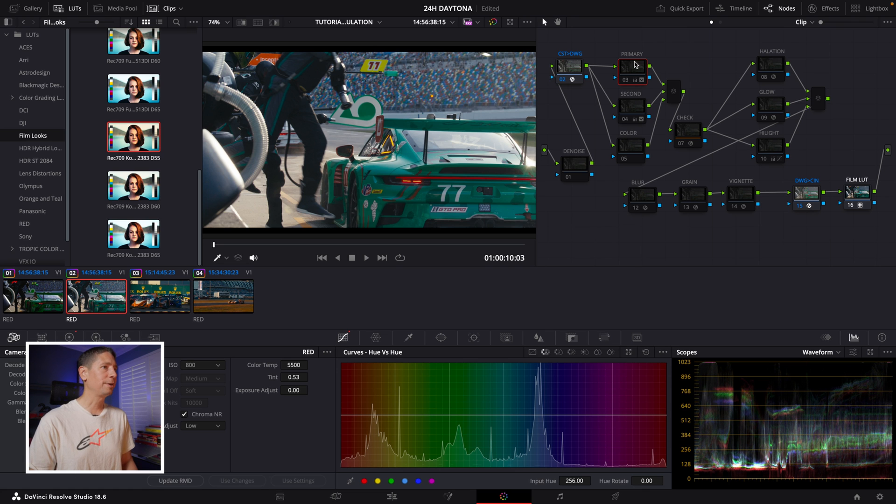
pyautogui.moveTo(632, 72); pyautogui.dragTo(633, 70)
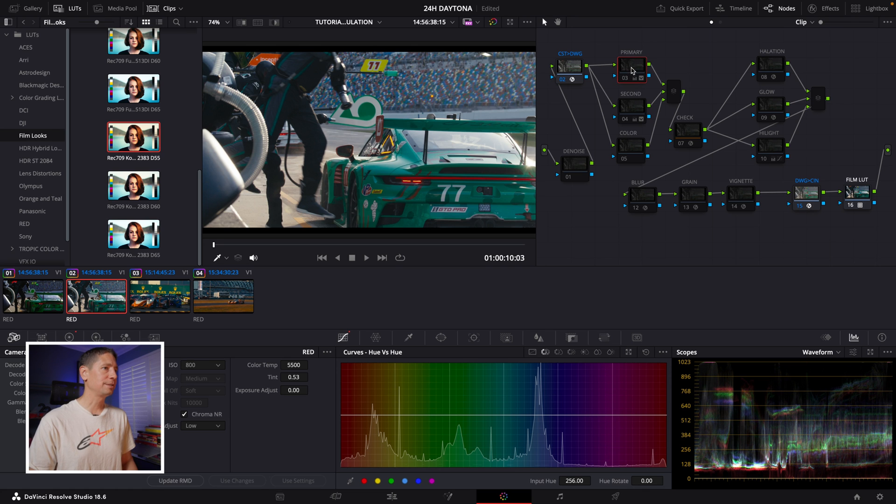
pyautogui.click(633, 110)
pyautogui.click(631, 155)
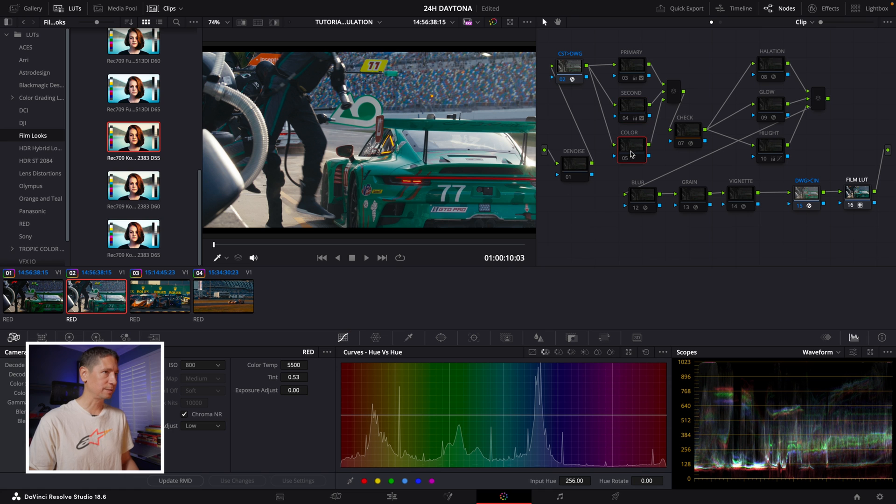
# Step: Enable the PRIMARY node and display its custom curve
pyautogui.click(638, 71)
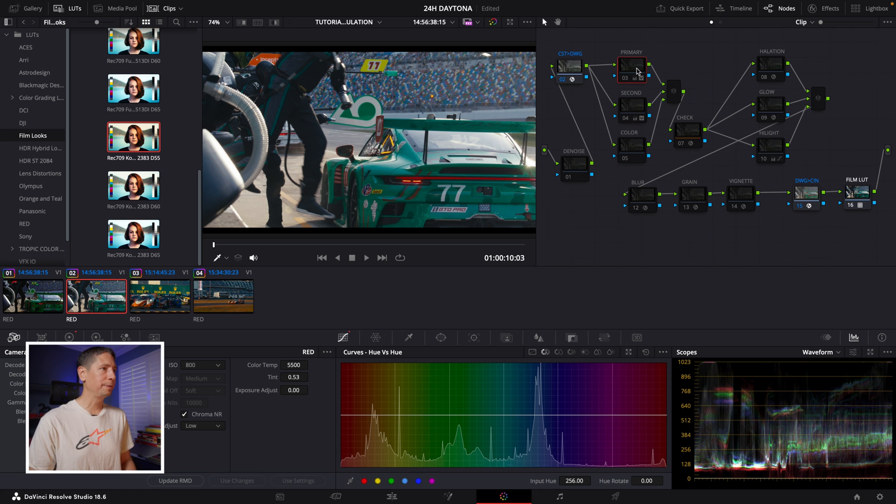
pyautogui.press('super+d')
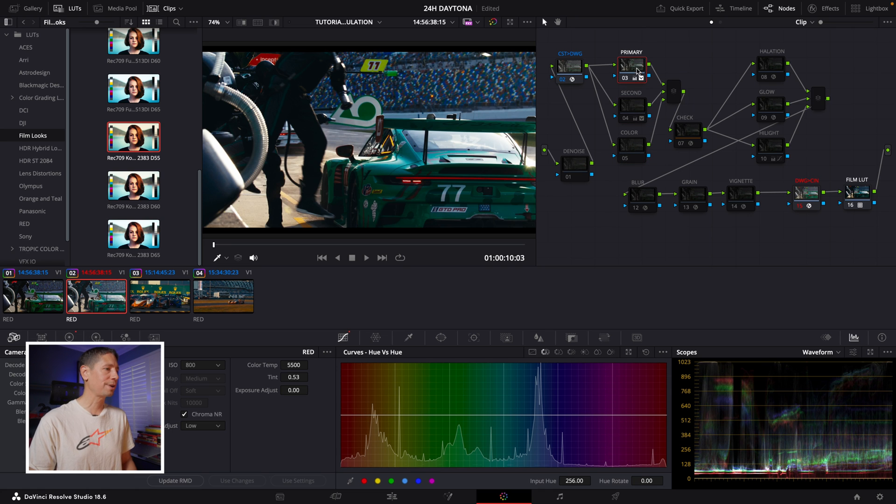
pyautogui.click(533, 353)
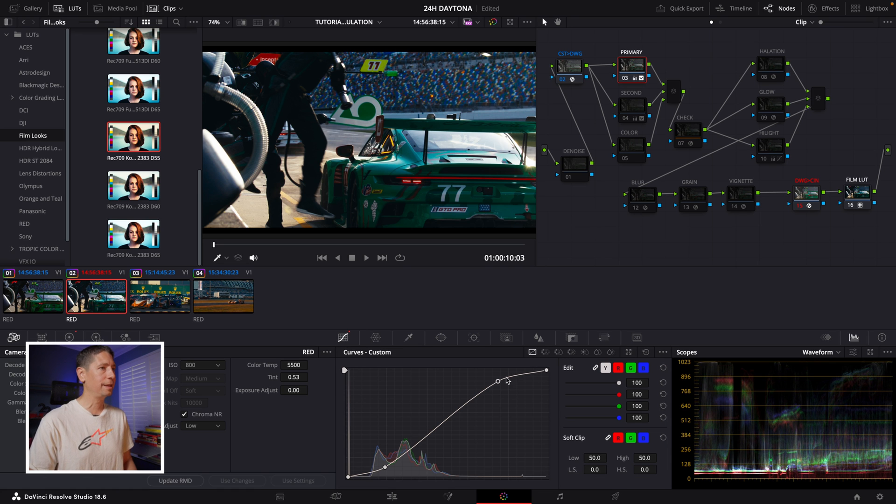
# Step: Enable the SECOND node and select the lower control point on its custom curve
pyautogui.click(629, 109)
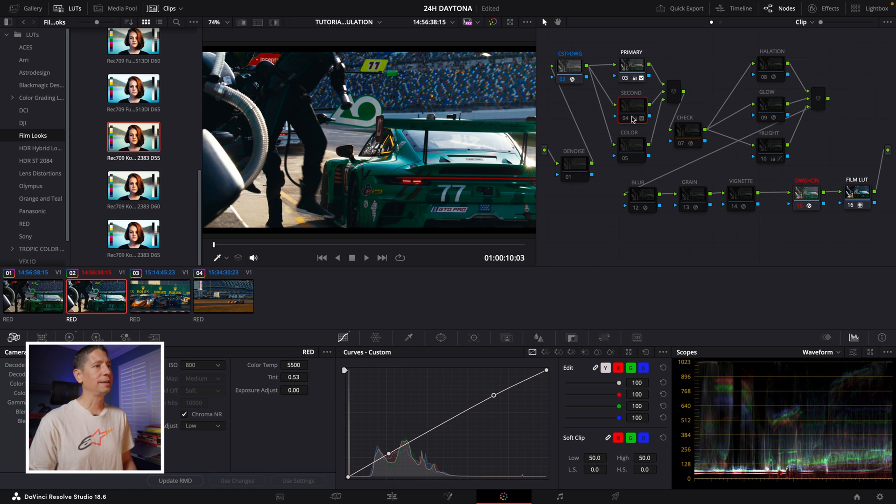
pyautogui.press('super+d')
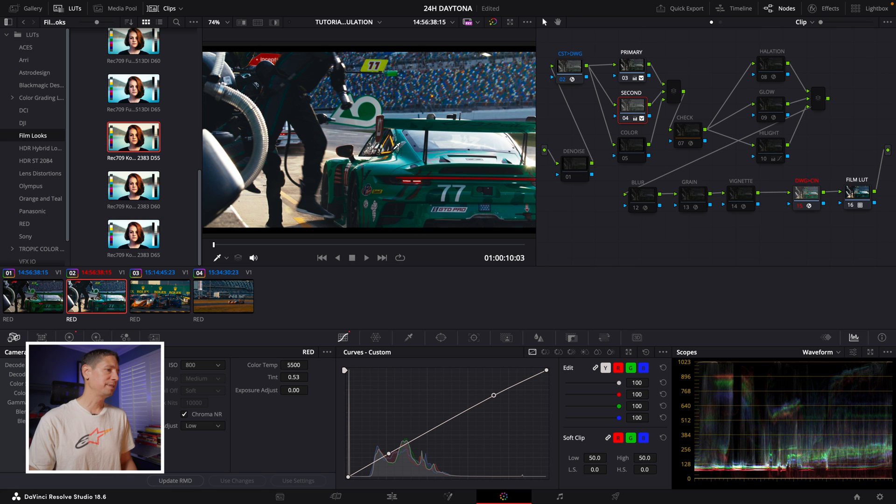
pyautogui.click(389, 453)
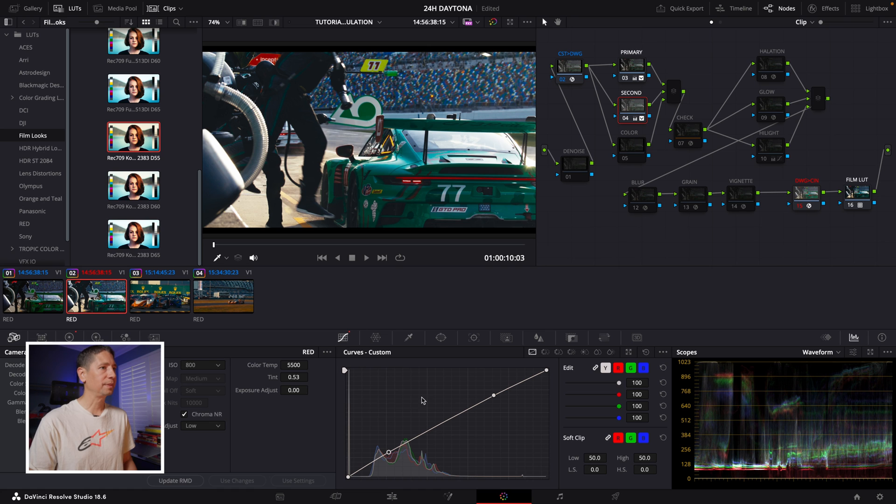
# Step: Enable the COLOR node and bring up its primaries wheels and the Hue Vs Hue and Hue Vs Sat curves
pyautogui.click(634, 149)
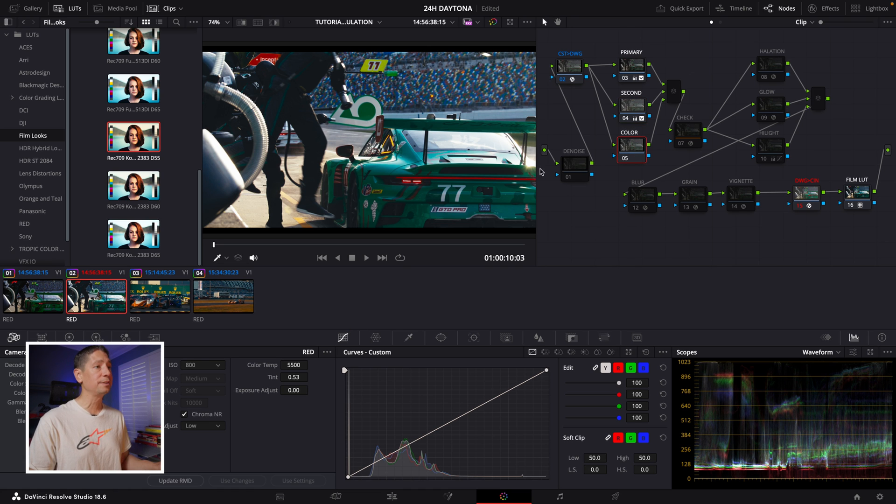
pyautogui.moveTo(631, 147); pyautogui.dragTo(633, 150)
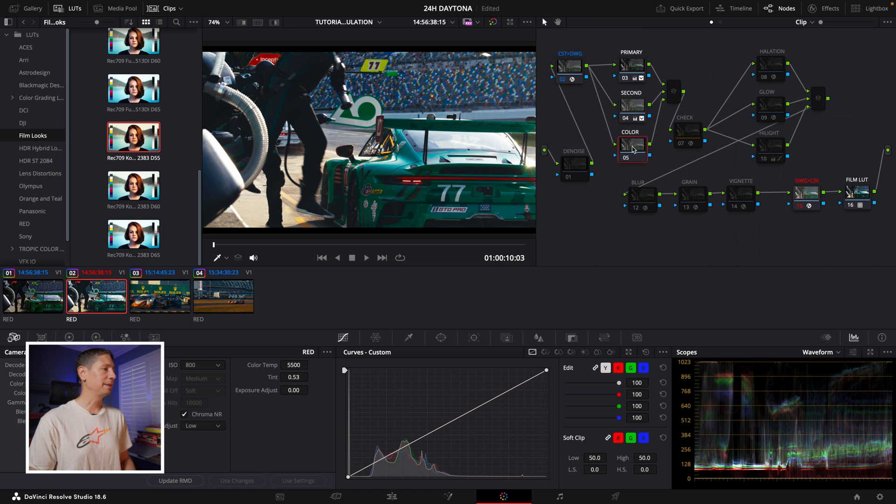
pyautogui.click(66, 337)
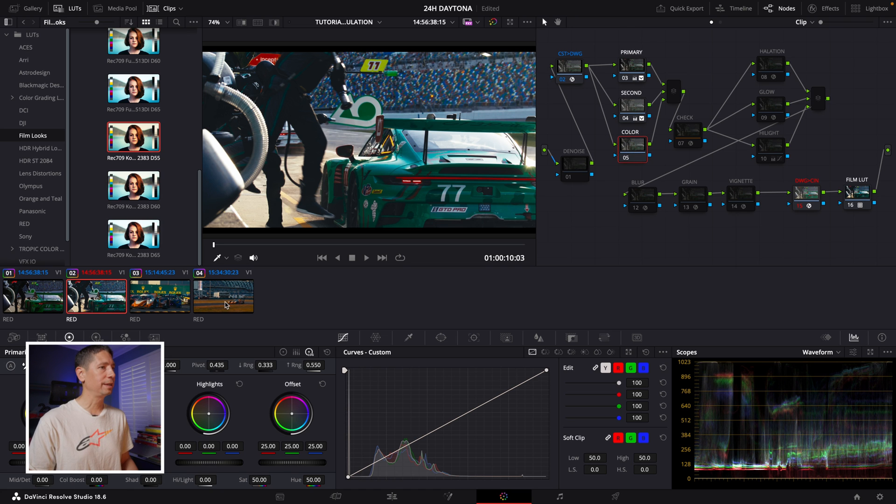
pyautogui.moveTo(639, 152); pyautogui.dragTo(638, 152)
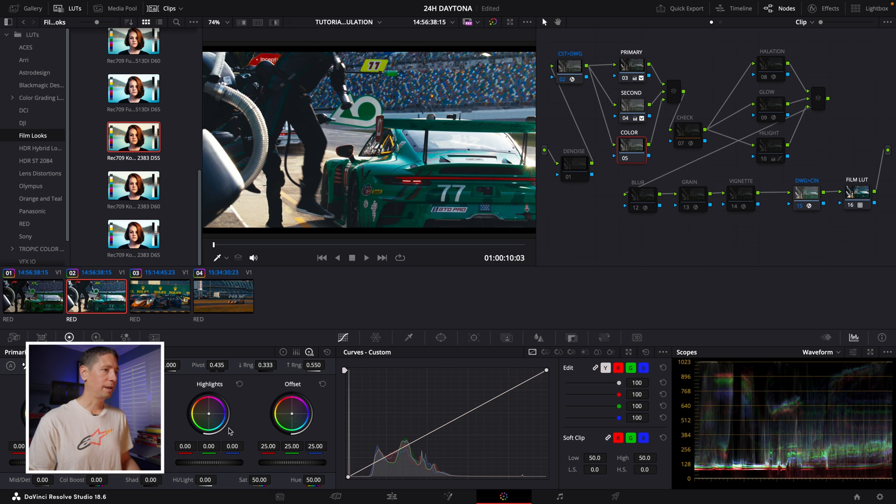
pyautogui.click(545, 352)
pyautogui.click(559, 353)
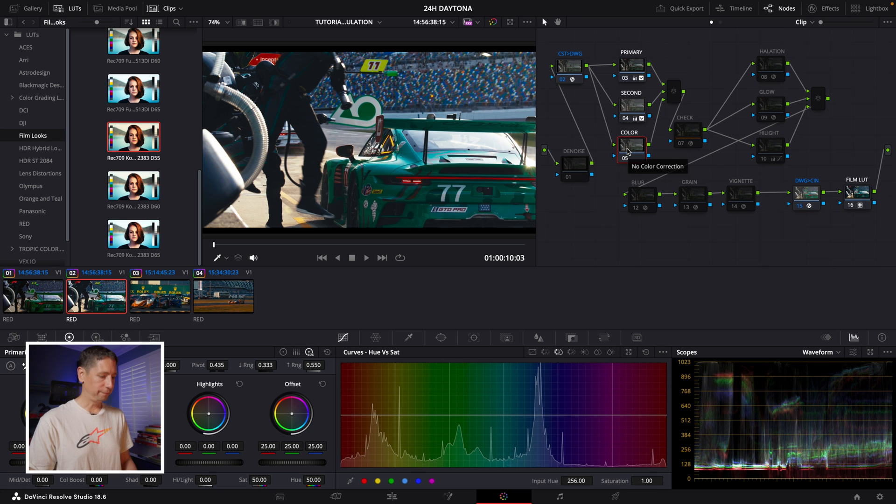
# Step: Inspect the mixer node joining the parallel branches, the PRIMARY node and the CHECK node
pyautogui.click(676, 92)
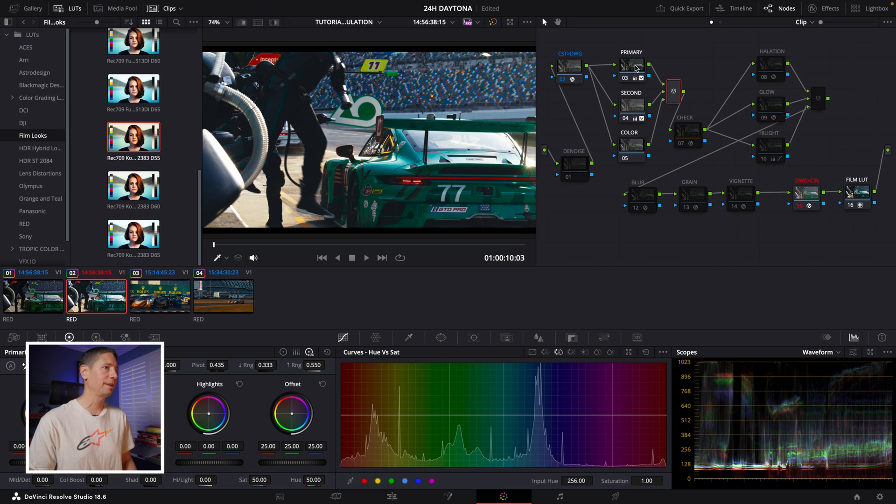
pyautogui.click(635, 68)
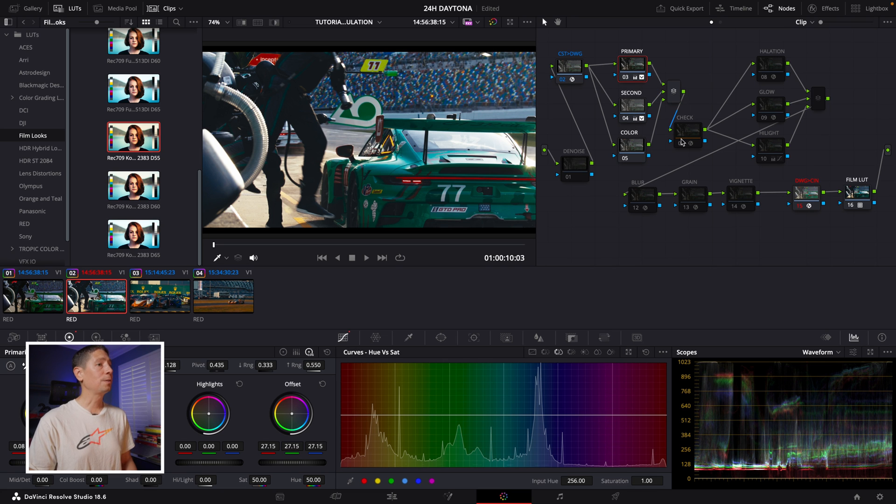
pyautogui.moveTo(688, 141); pyautogui.dragTo(685, 143)
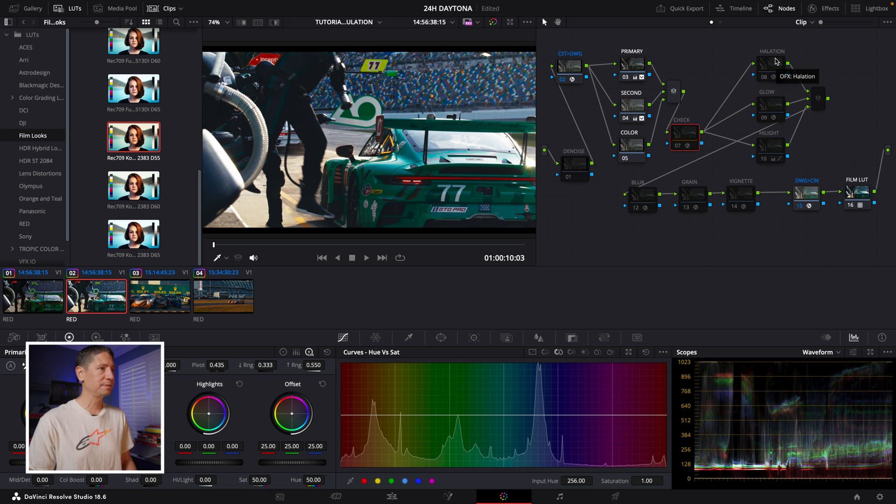
# Step: Enable the HALATION node and display its Halation effect settings
pyautogui.click(777, 61)
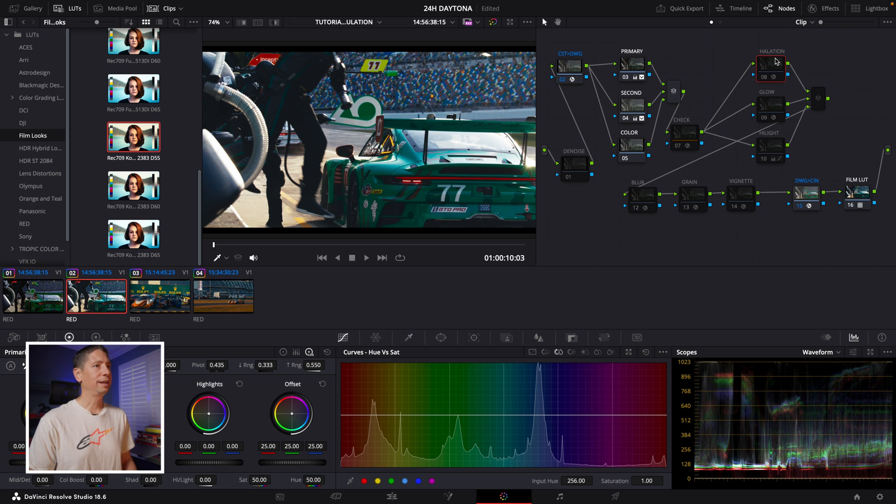
pyautogui.press('super+d')
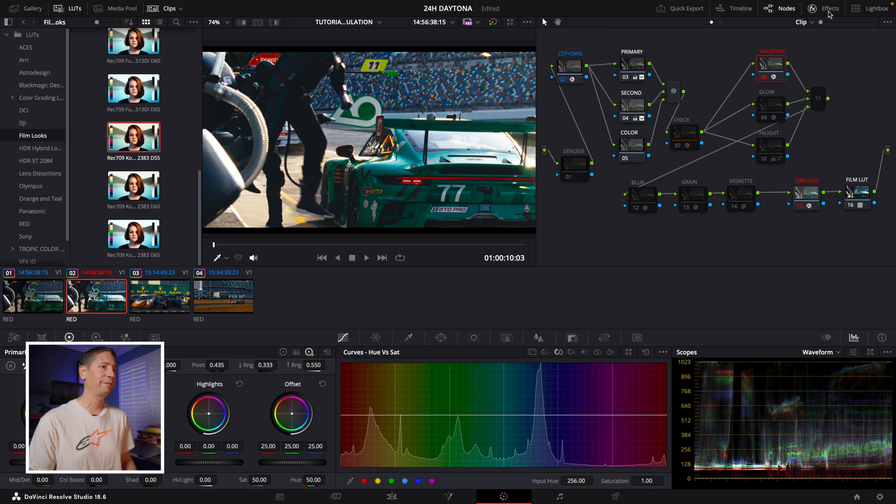
pyautogui.click(829, 11)
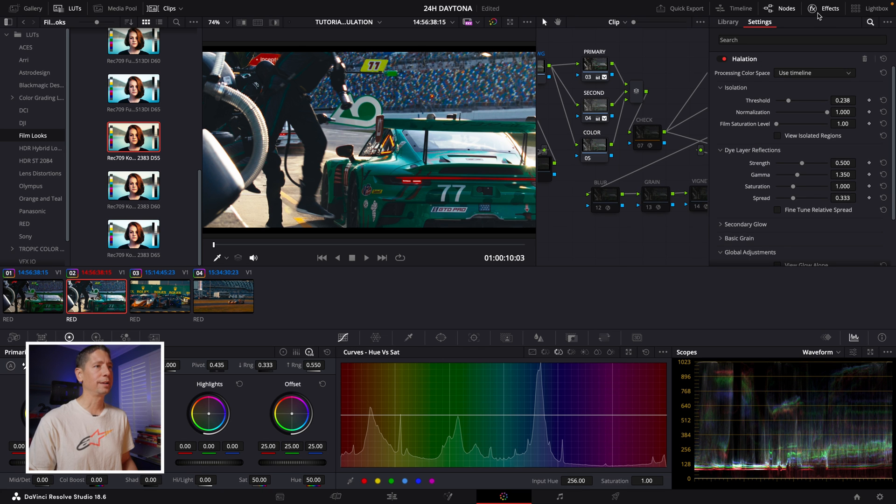
# Step: Search the effects library for "hal" to locate the Halation effect, then close the effects view
pyautogui.click(728, 23)
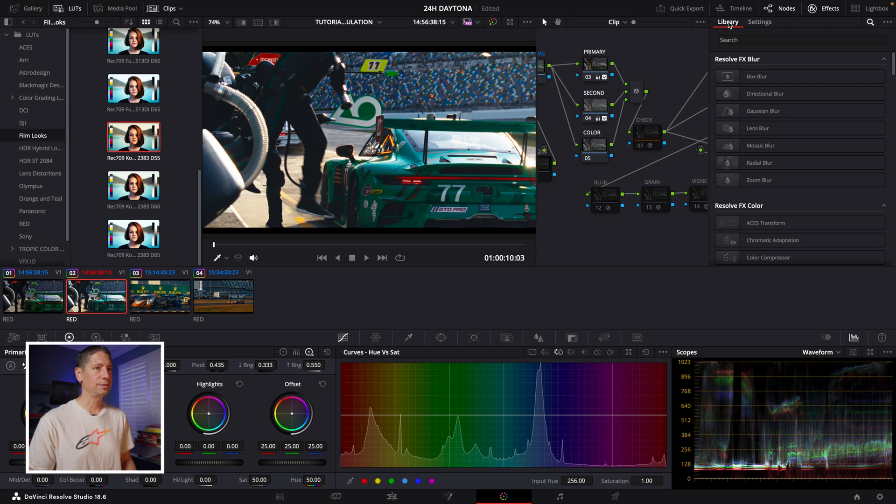
pyautogui.click(871, 23)
pyautogui.click(870, 24)
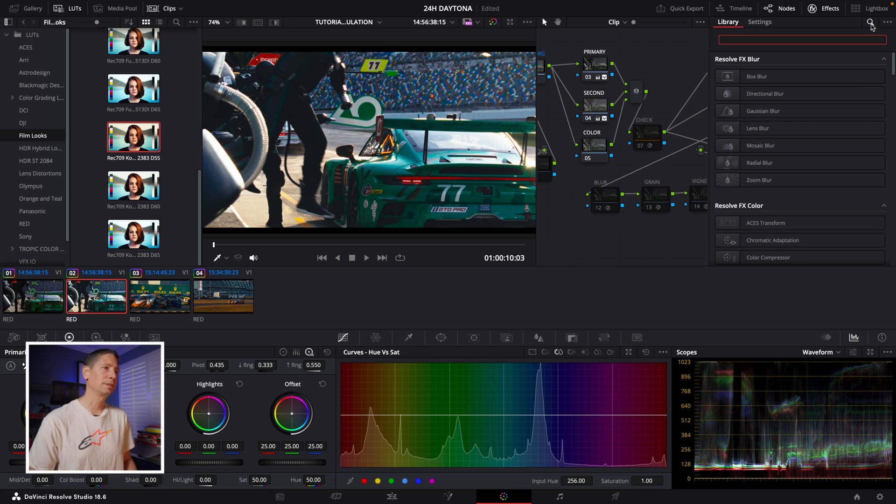
pyautogui.write('hal')
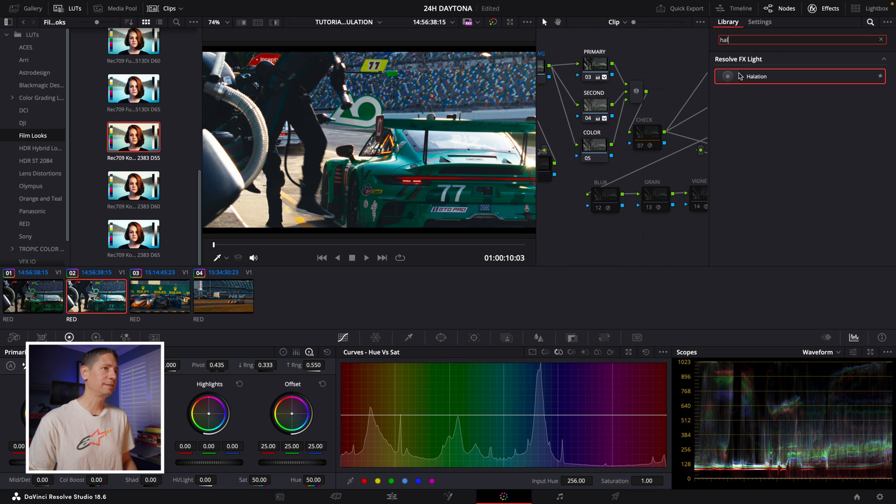
pyautogui.click(740, 76)
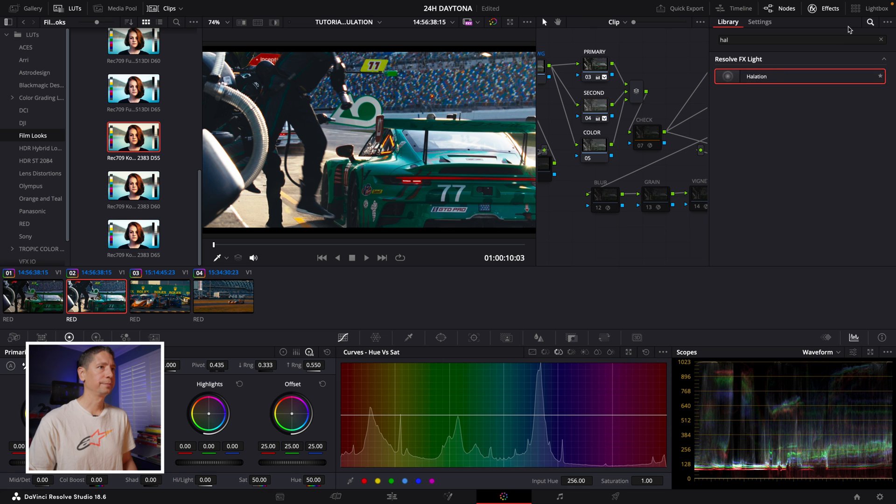
pyautogui.click(825, 10)
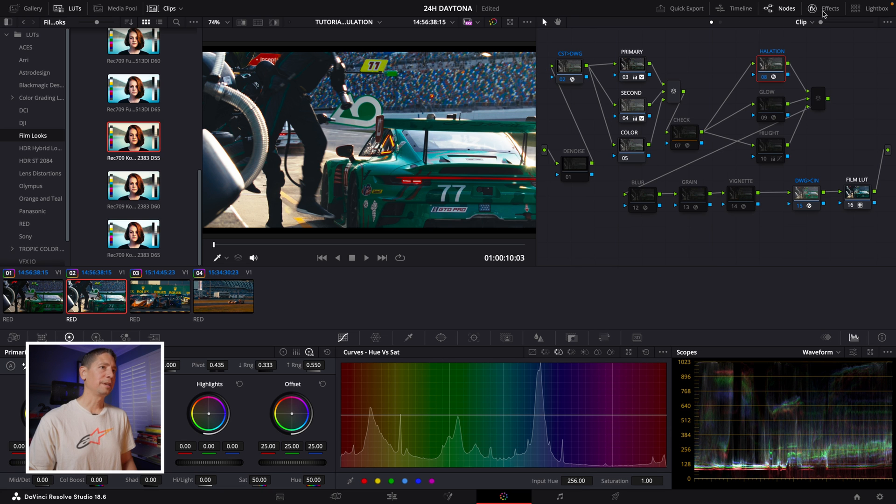
# Step: Review the Halation settings with Secondary Glow and Basic Grain expanded, and view the clip full screen
pyautogui.click(817, 9)
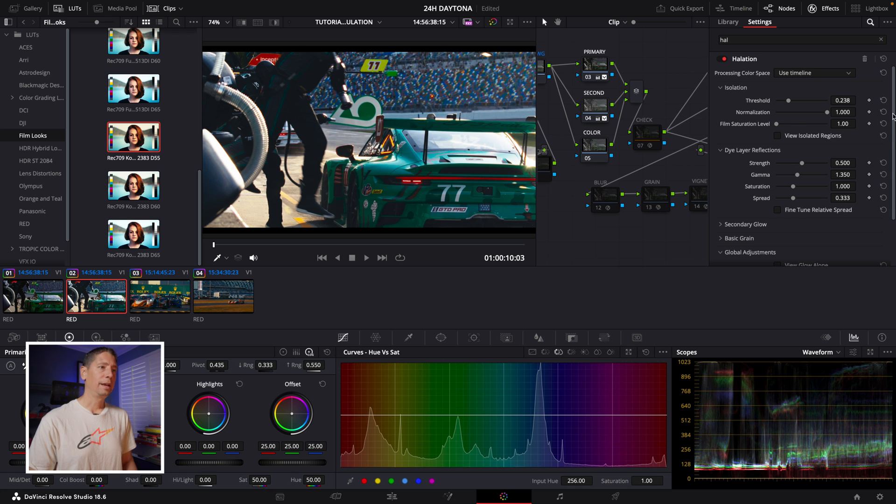
pyautogui.scroll(-3, 893, 116)
pyautogui.click(722, 166)
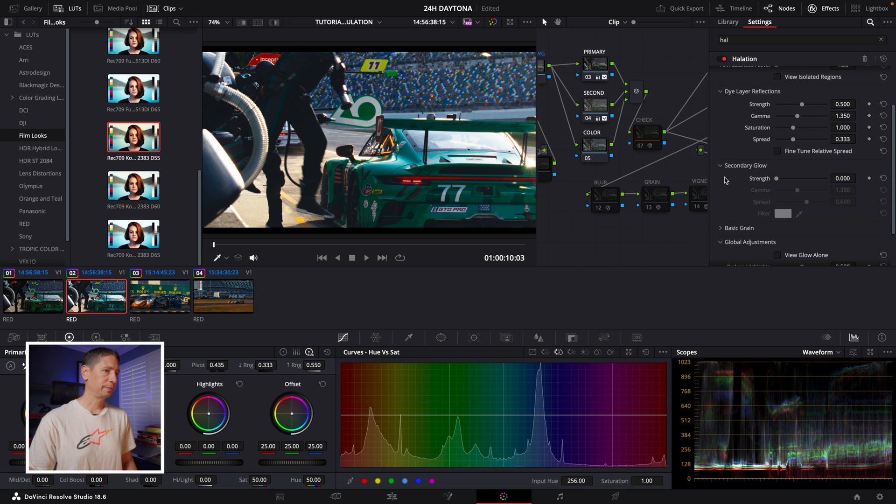
pyautogui.click(723, 228)
pyautogui.scroll(-2, 893, 180)
pyautogui.scroll(-3, 893, 180)
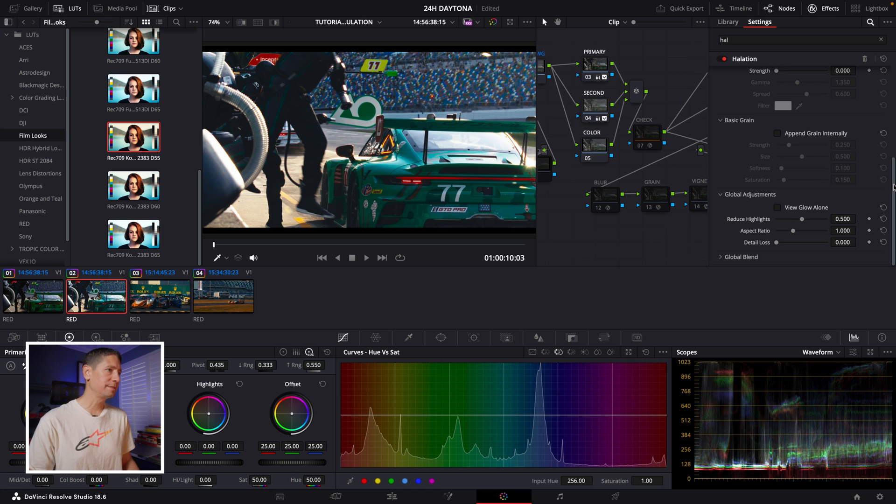
pyautogui.scroll(8, 893, 186)
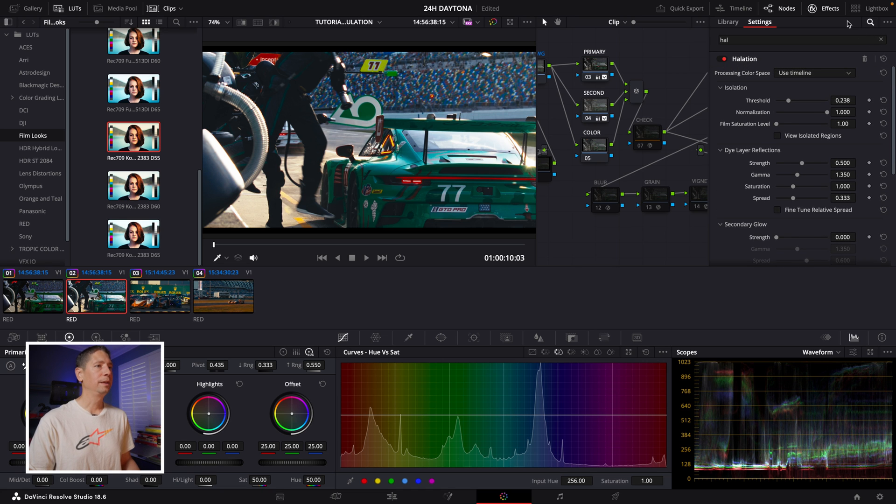
pyautogui.click(813, 8)
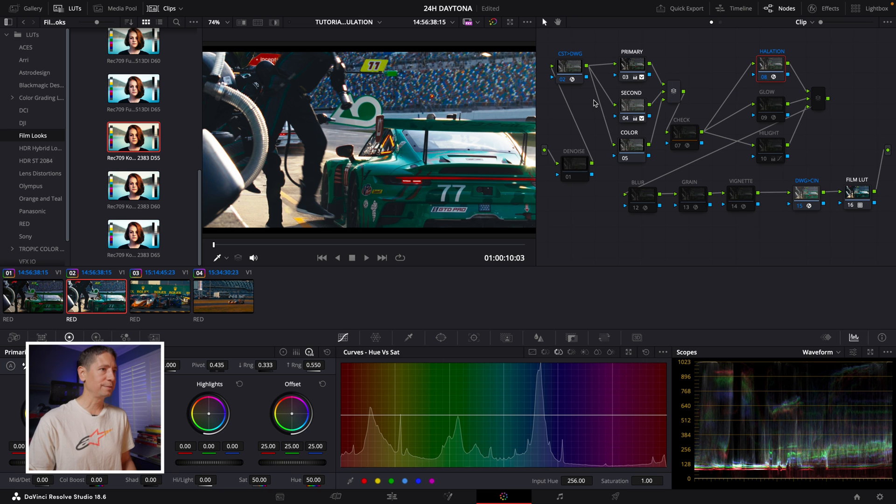
pyautogui.hotkey('ctrl', 'f')
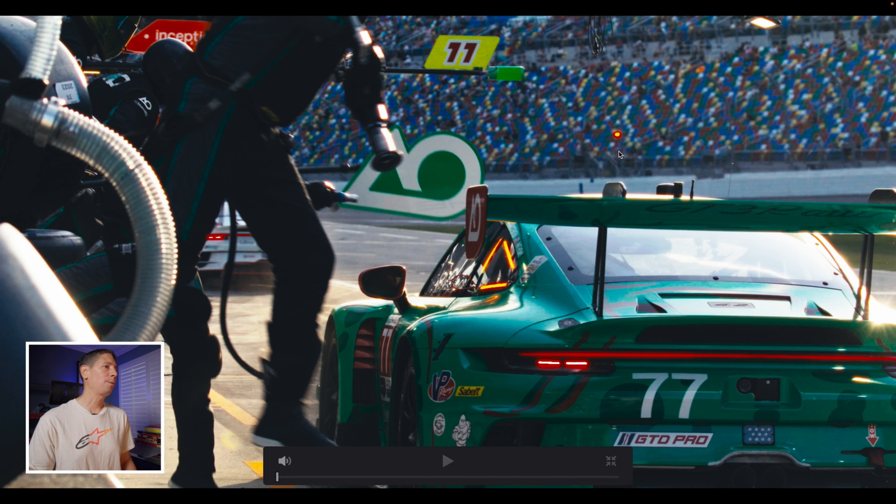
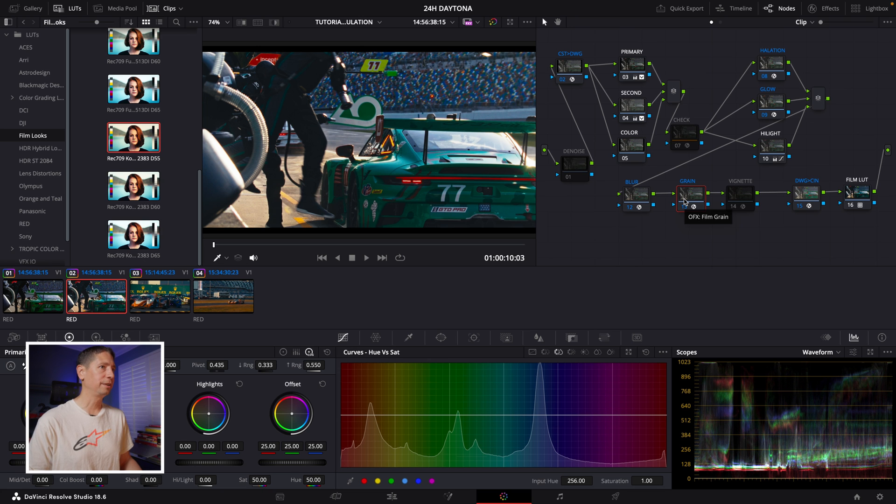
# Step: Display the GRAIN node's Film Grain settings and look through the available grain presets
pyautogui.click(685, 202)
pyautogui.click(831, 10)
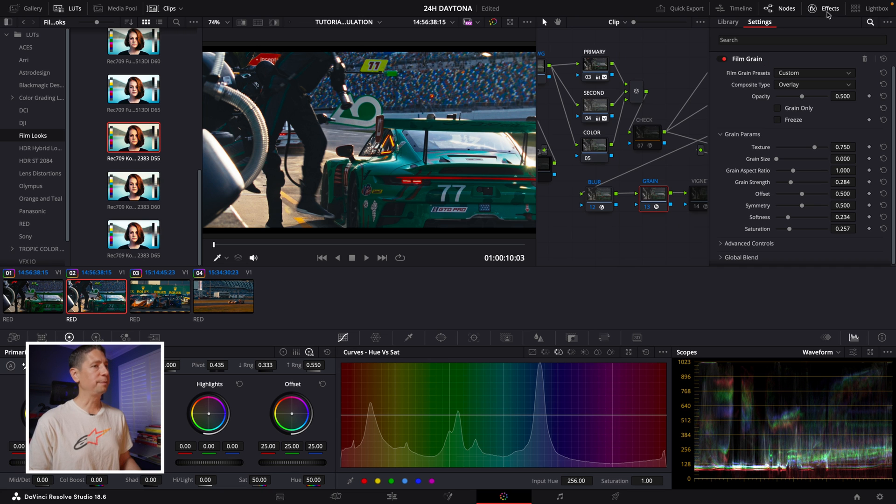
pyautogui.click(810, 73)
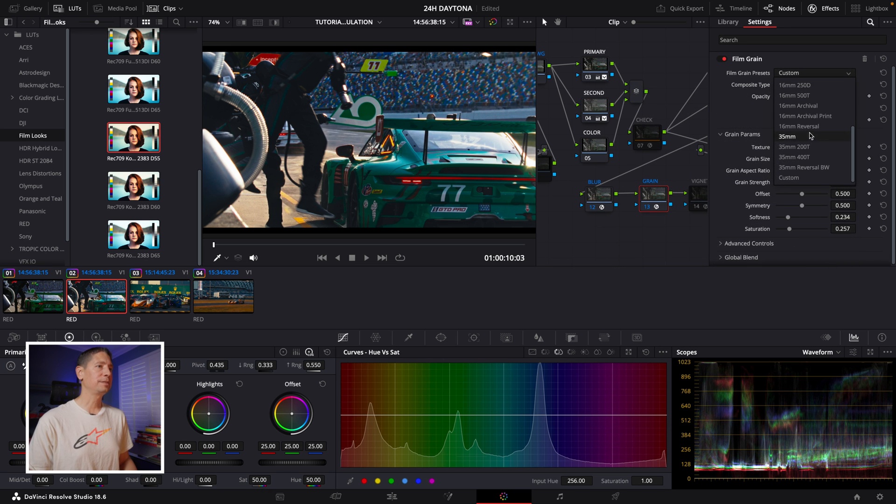
pyautogui.click(813, 60)
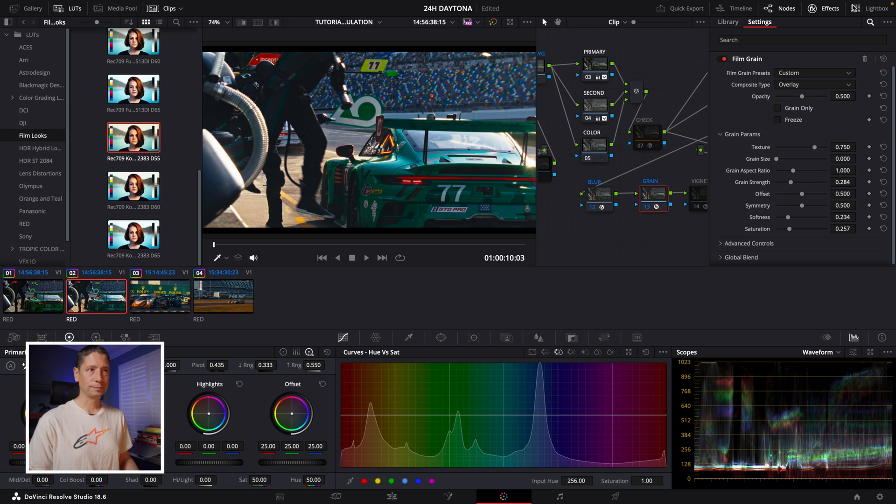
# Step: Try the 8mm film grain preset with opacity raised to 0.835, previewing the clip full screen
pyautogui.click(814, 75)
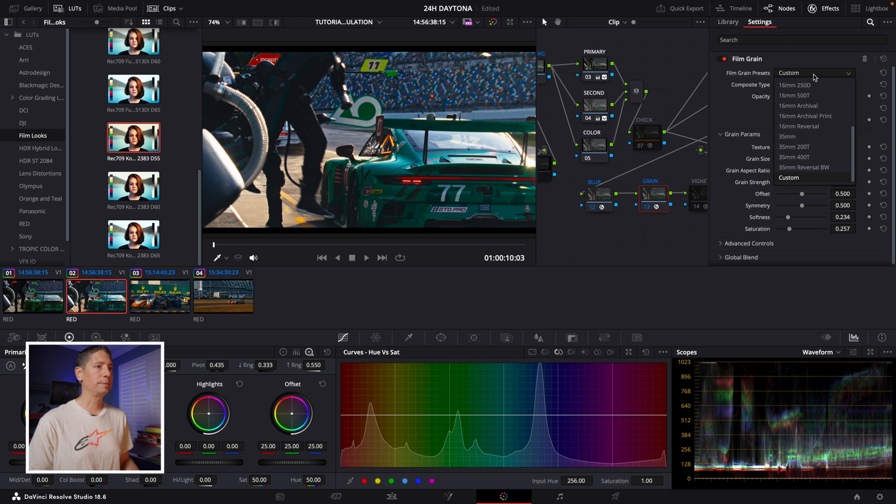
pyautogui.scroll(2, 852, 144)
pyautogui.click(813, 87)
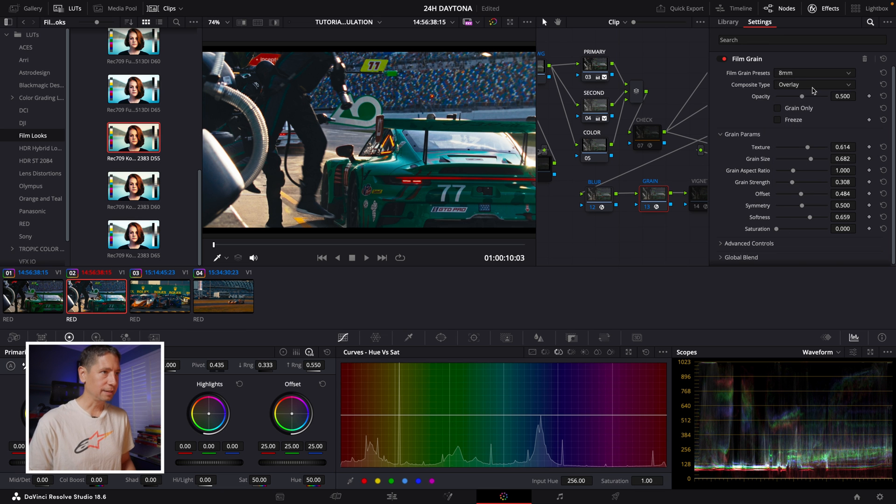
pyautogui.press('super+f')
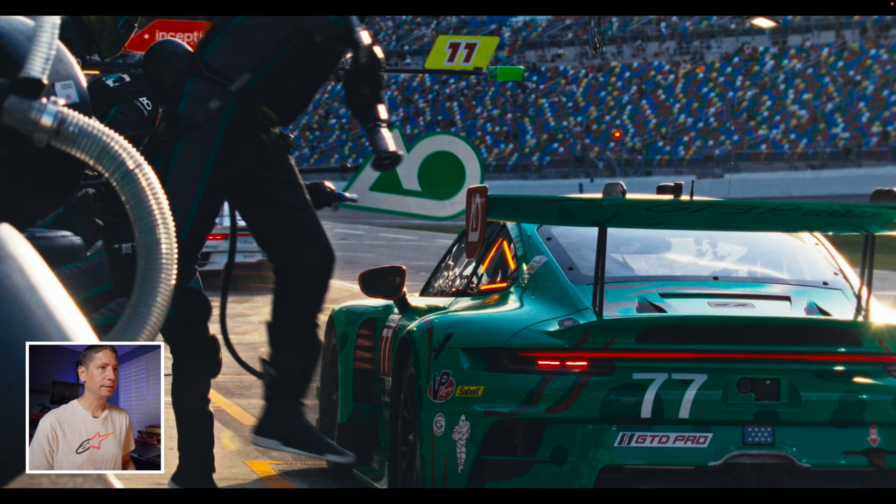
pyautogui.press('super+f')
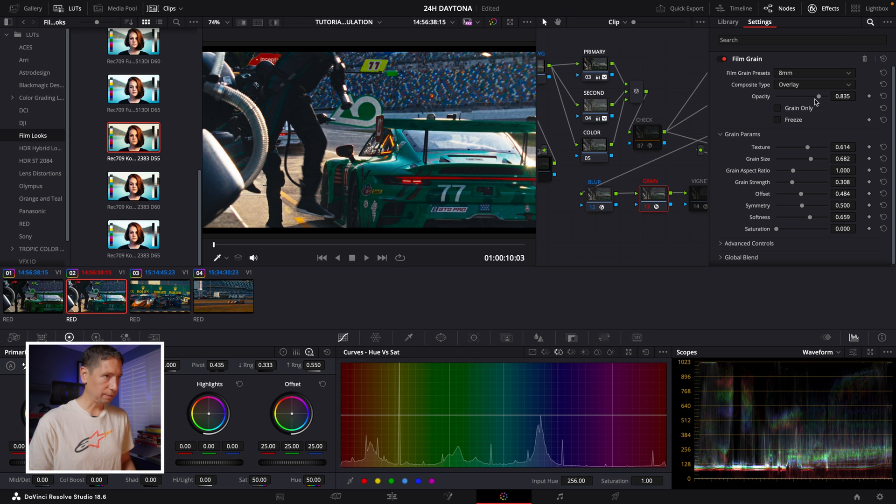
pyautogui.press('super+f')
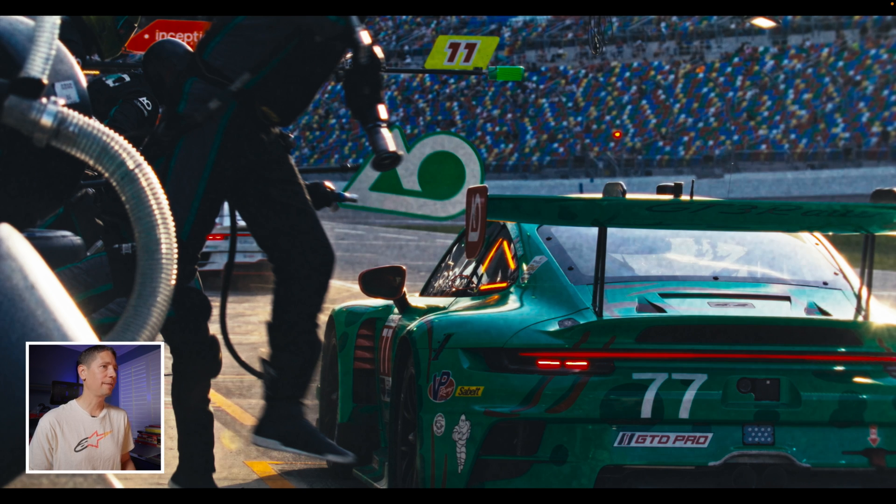
pyautogui.press('super+f')
# Step: Apply the 35mm 400T grain preset, set its saturation to 0.211 and preview the clip full screen
pyautogui.click(792, 75)
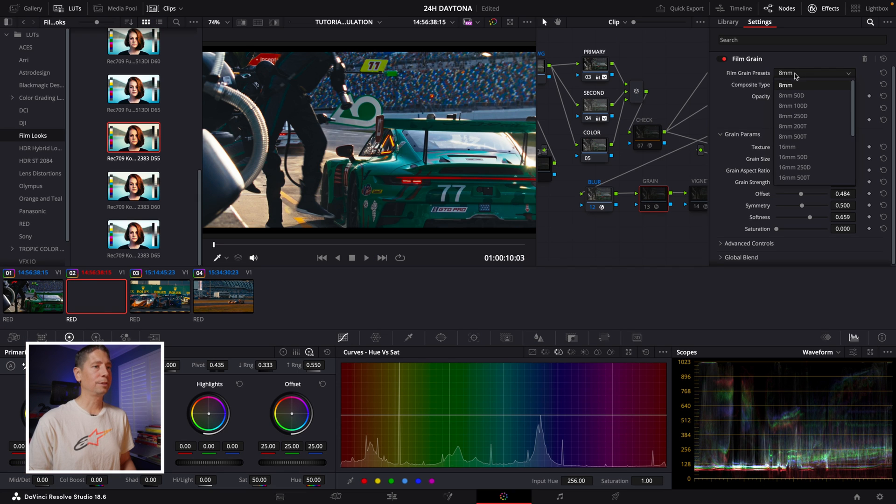
pyautogui.scroll(-1, 845, 148)
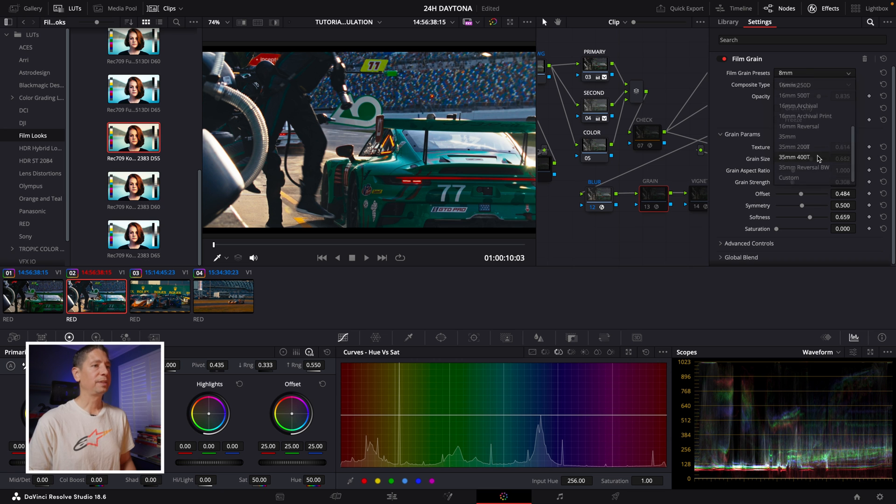
pyautogui.click(794, 158)
pyautogui.moveTo(779, 229); pyautogui.dragTo(788, 232)
pyautogui.press('super+f')
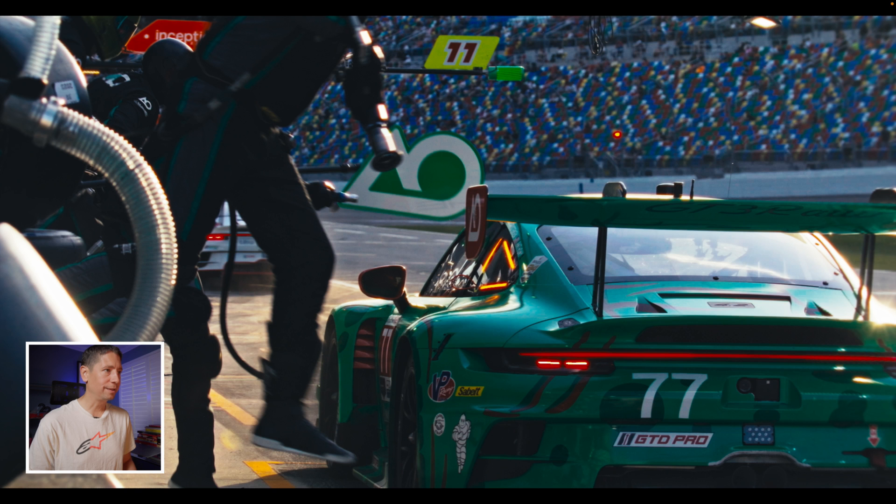
pyautogui.press('super+f')
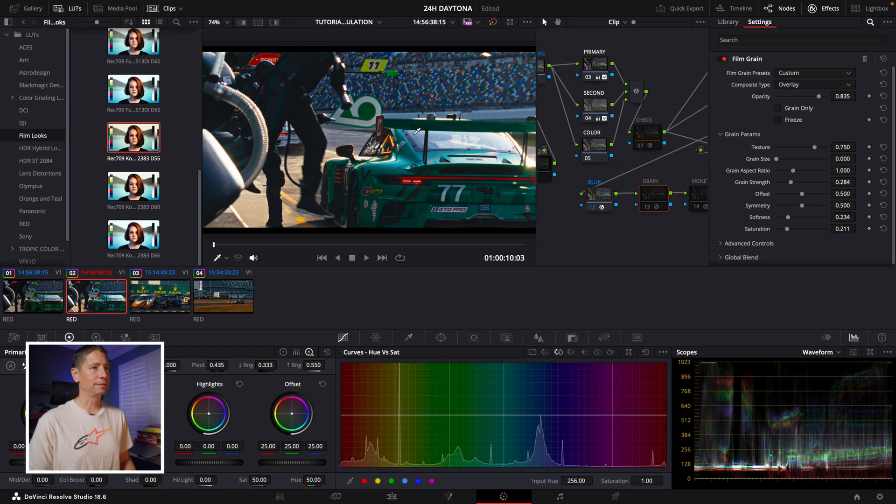
# Step: Isolate the grain with Grain Only, compare it full screen with the node on and off, and turn Grain Only off again
pyautogui.click(799, 110)
pyautogui.click(798, 111)
pyautogui.click(799, 111)
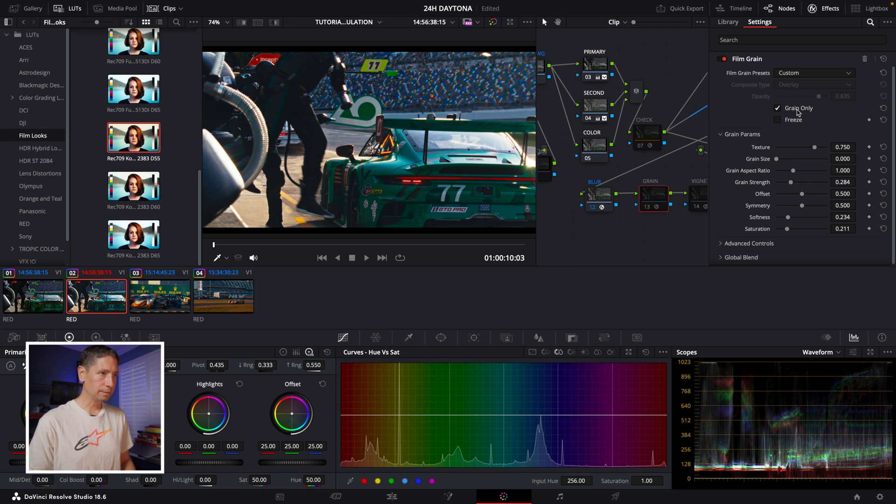
pyautogui.press('super+f')
pyautogui.press('super+d')
pyautogui.press('super+d')
pyautogui.press('super+d')
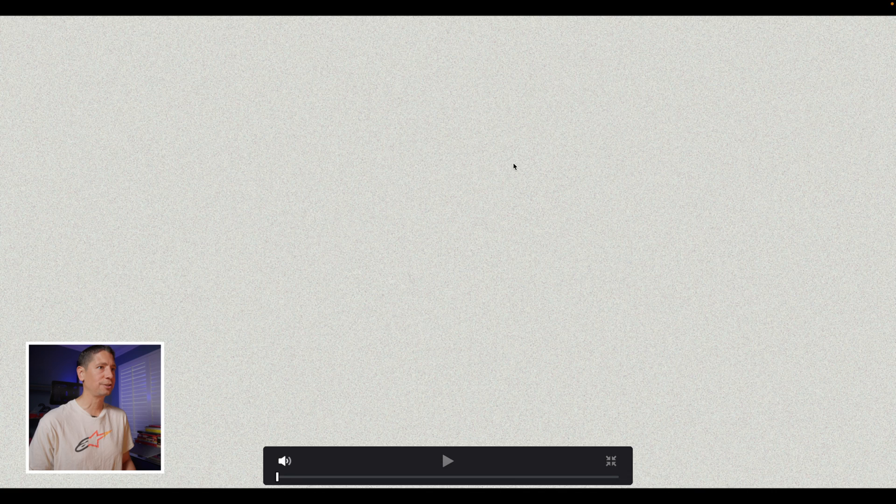
pyautogui.press('super+f')
pyautogui.click(778, 109)
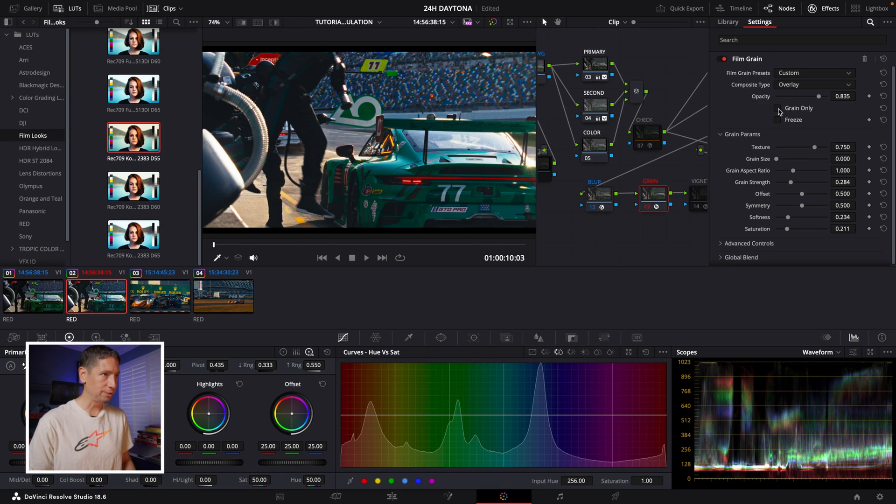
# Step: Lower the Film Grain opacity to 0.449 while checking the clip full screen, and close the effect settings
pyautogui.press('super+f')
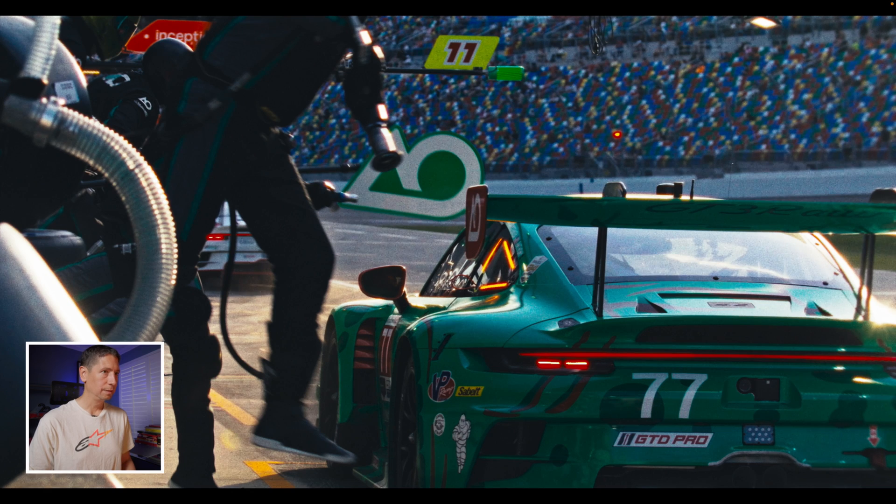
pyautogui.press('super+f')
pyautogui.moveTo(817, 97); pyautogui.dragTo(797, 97)
pyautogui.press('super+f')
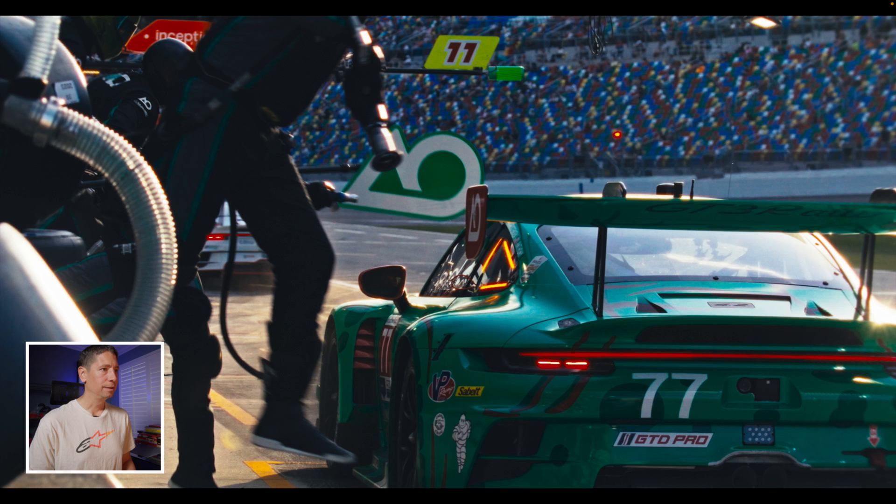
pyautogui.press('super+f')
pyautogui.moveTo(797, 96); pyautogui.dragTo(799, 97)
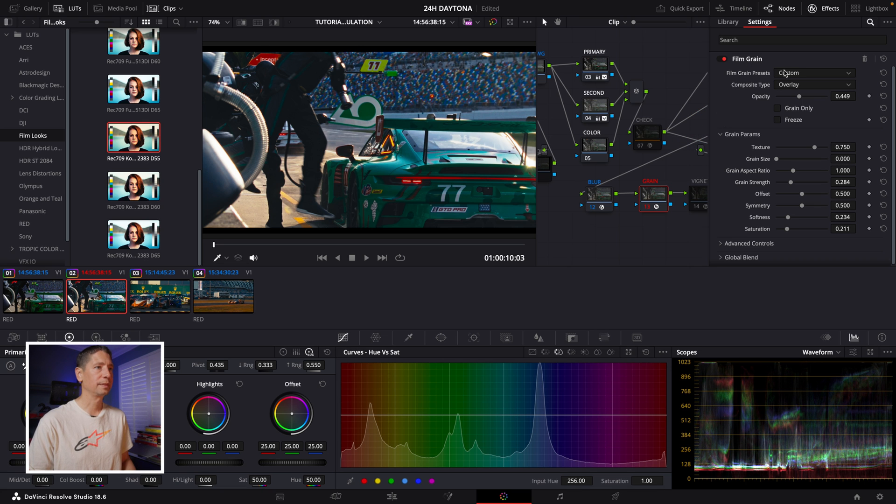
pyautogui.click(827, 9)
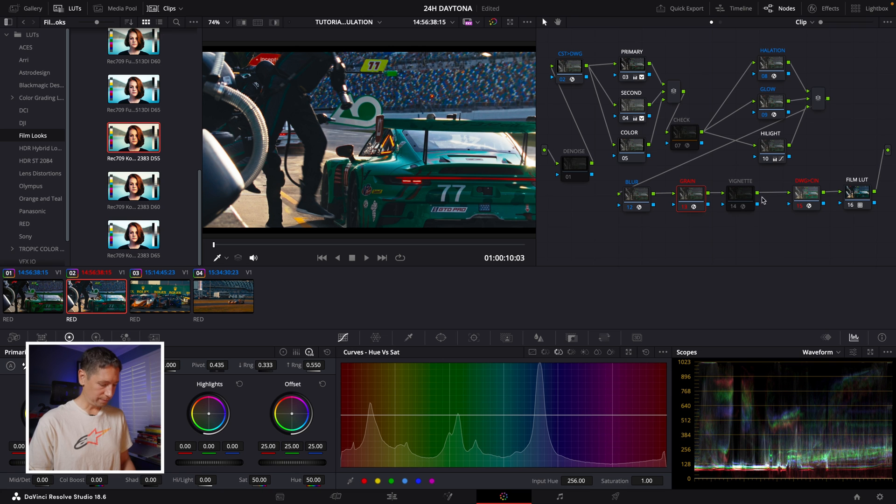
# Step: Enable the VIGNETTE node and review the window shapes and its Vignette effect settings
pyautogui.click(748, 200)
pyautogui.hotkey('ctrl', 'd')
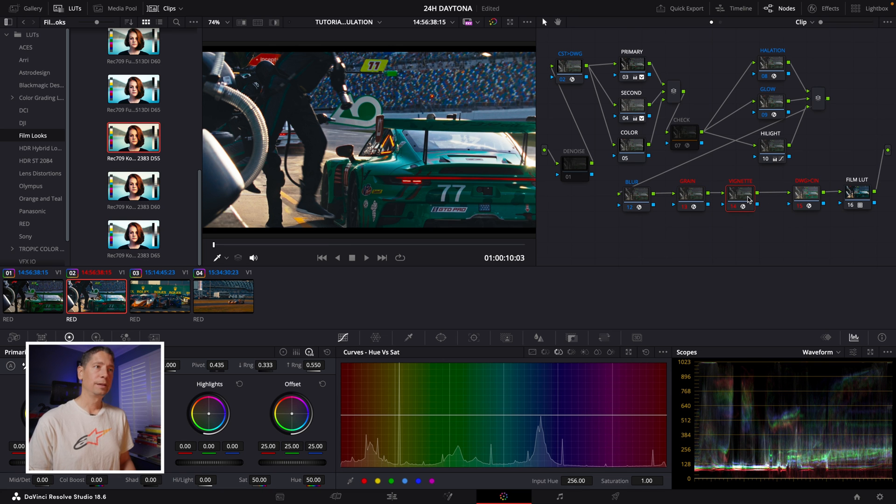
pyautogui.moveTo(737, 202); pyautogui.dragTo(738, 202)
pyautogui.click(441, 337)
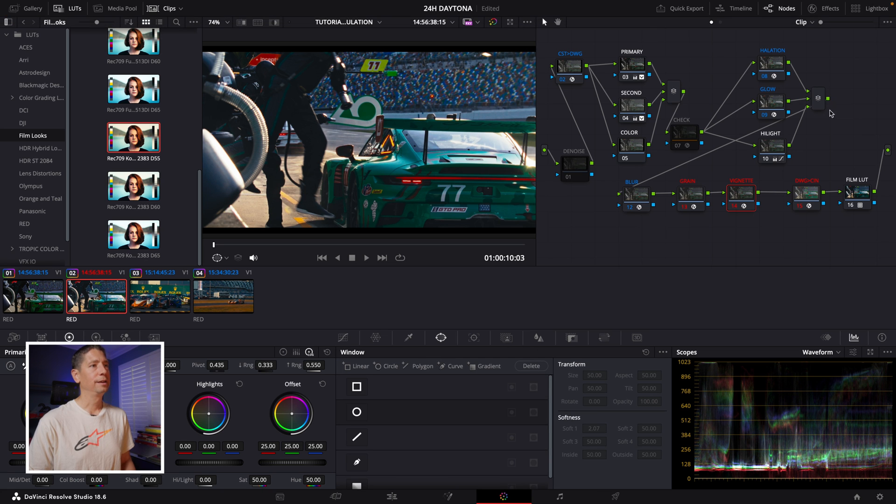
pyautogui.click(827, 9)
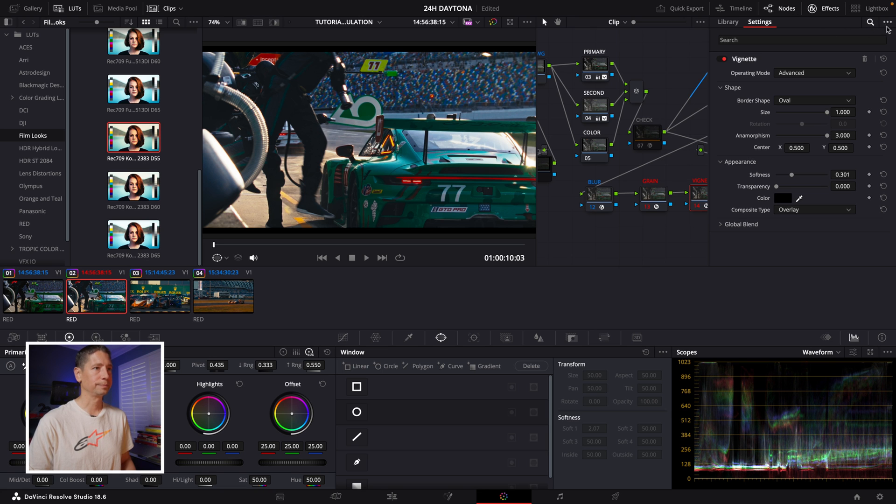
pyautogui.click(826, 8)
pyautogui.click(814, 199)
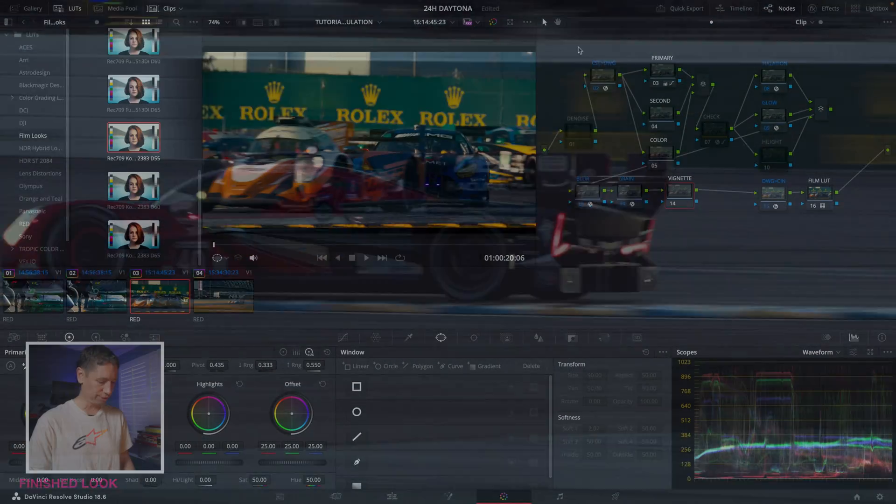
# Step: Bypass all nodes on the third clip, re-enable CST>DWG and CHECK, and move the playhead to 01:00:25:10
pyautogui.hotkey('alt', 'd')
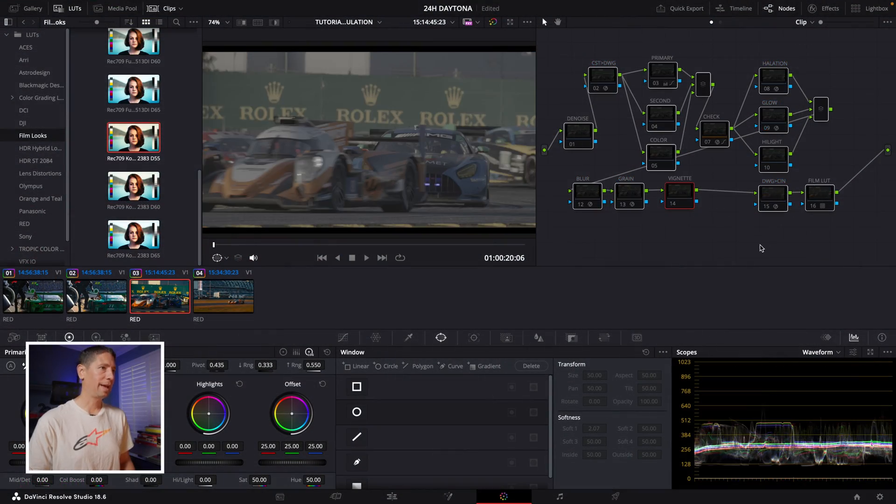
pyautogui.click(591, 81)
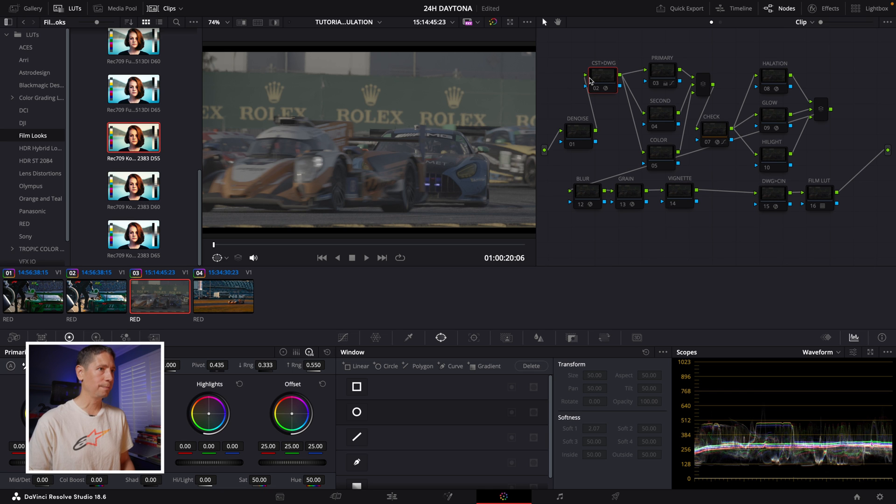
pyautogui.press('super+d')
pyautogui.click(718, 134)
pyautogui.press('super+d')
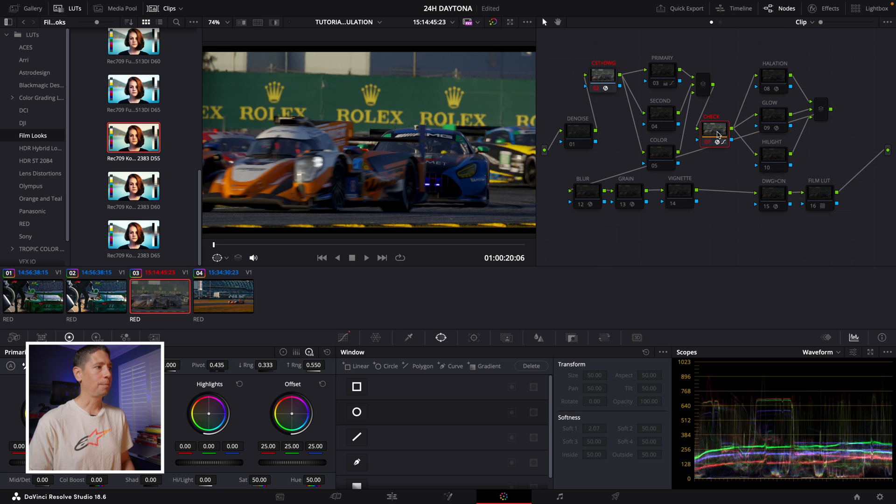
pyautogui.moveTo(273, 248); pyautogui.dragTo(462, 244)
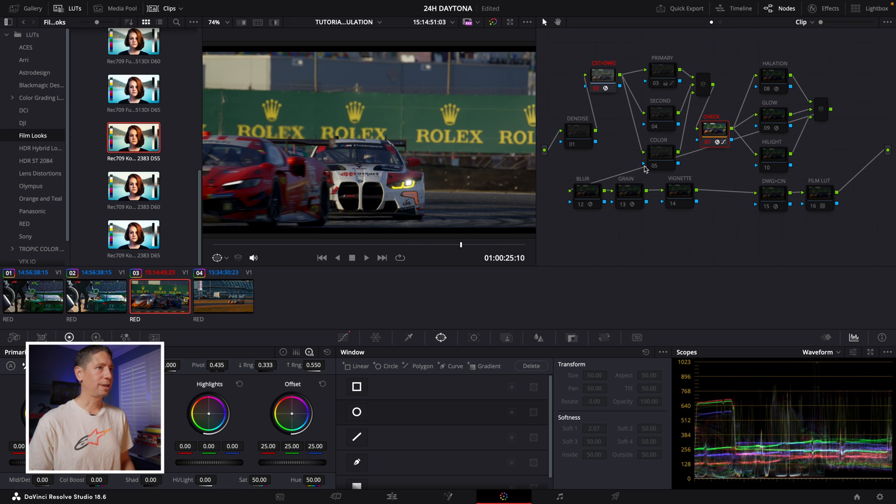
# Step: Disable the CHECK node and enable the PRIMARY, SECOND, COLOR, VIGNETTE, BLUR and GRAIN nodes
pyautogui.press('super+d')
pyautogui.moveTo(662, 48); pyautogui.dragTo(671, 190)
pyautogui.press('super+d')
pyautogui.moveTo(638, 227); pyautogui.dragTo(581, 179)
pyautogui.press('super+d')
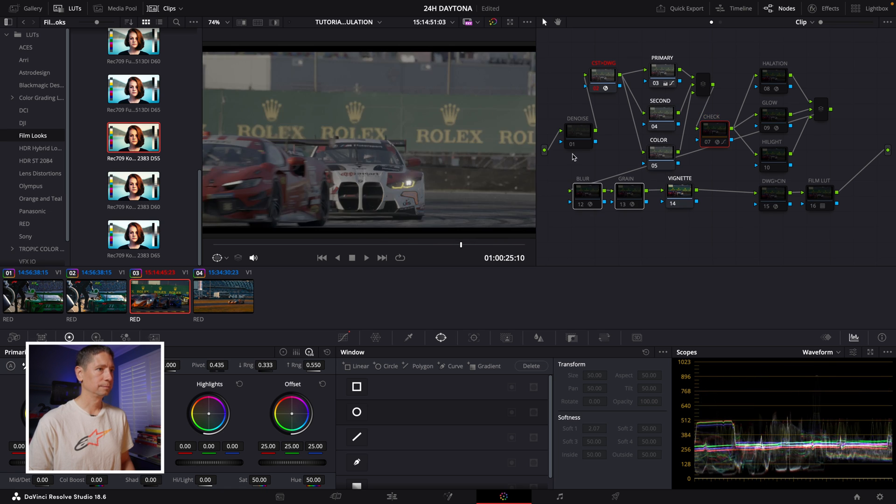
pyautogui.press('super+d')
# Step: Enable the HALATION, GLOW, HILIGHT, DWG>CIN and FILM LUT nodes, leaving the CHECK node disabled
pyautogui.moveTo(850, 236); pyautogui.dragTo(757, 70)
pyautogui.press('super+d')
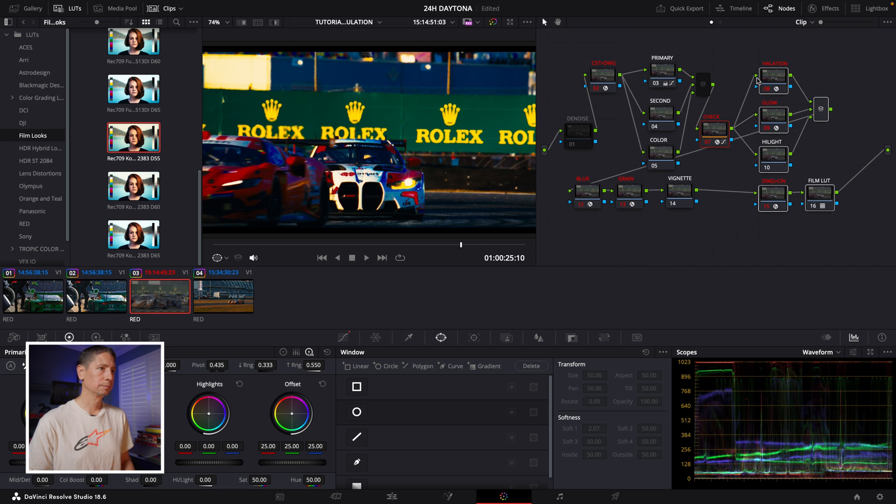
pyautogui.click(718, 135)
pyautogui.press('super+d')
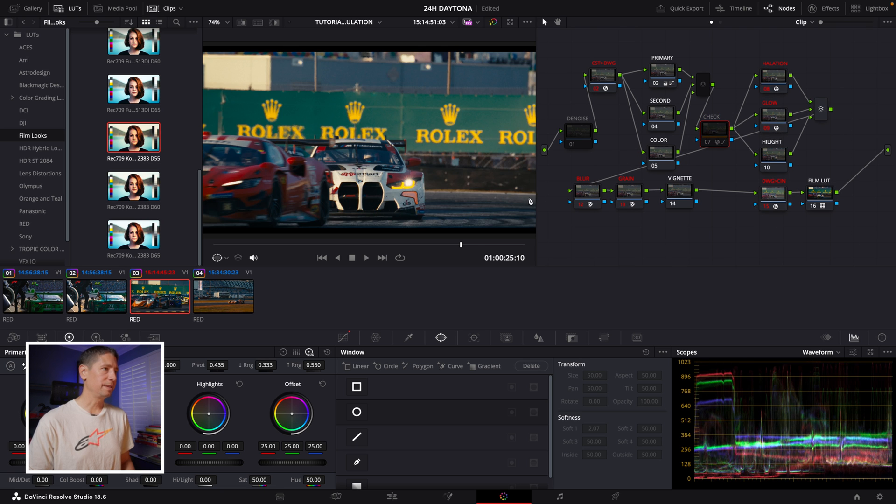
# Step: At 01:00:23:10, sample the gold Rolex crown on the COLOR node's Hue Vs Sat curve and raise its saturation to 1.37
pyautogui.moveTo(468, 246); pyautogui.dragTo(366, 248)
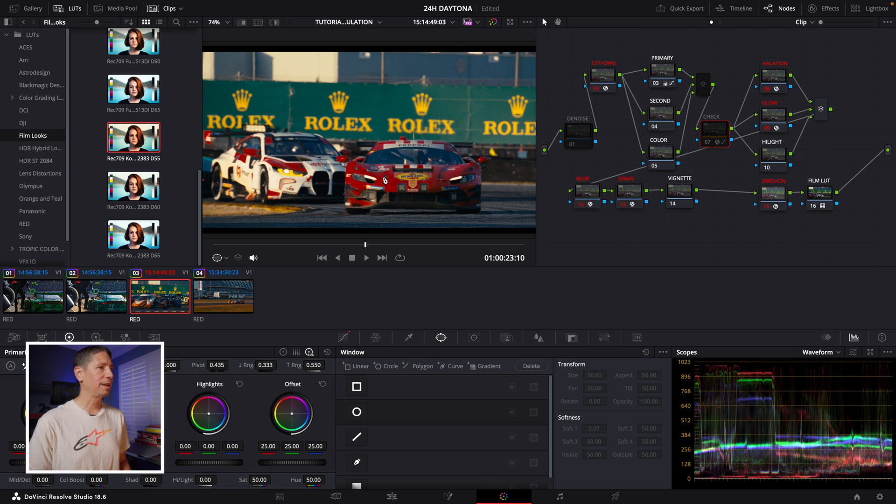
pyautogui.click(654, 159)
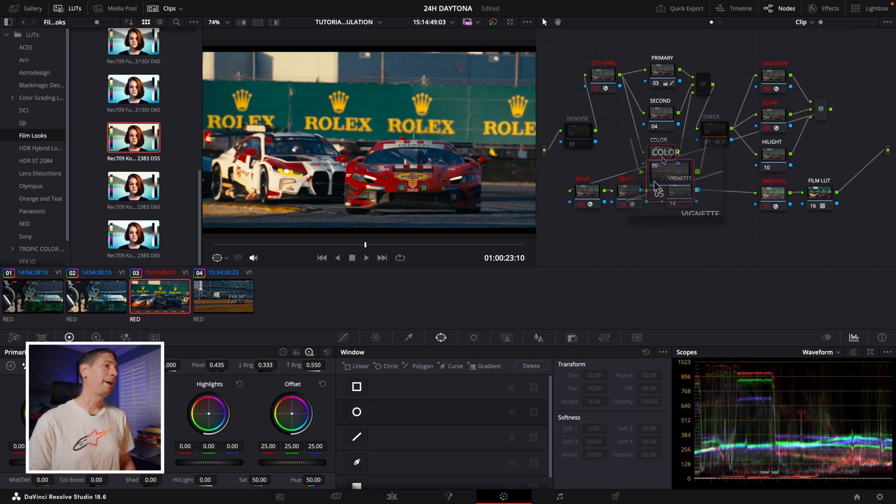
pyautogui.click(376, 338)
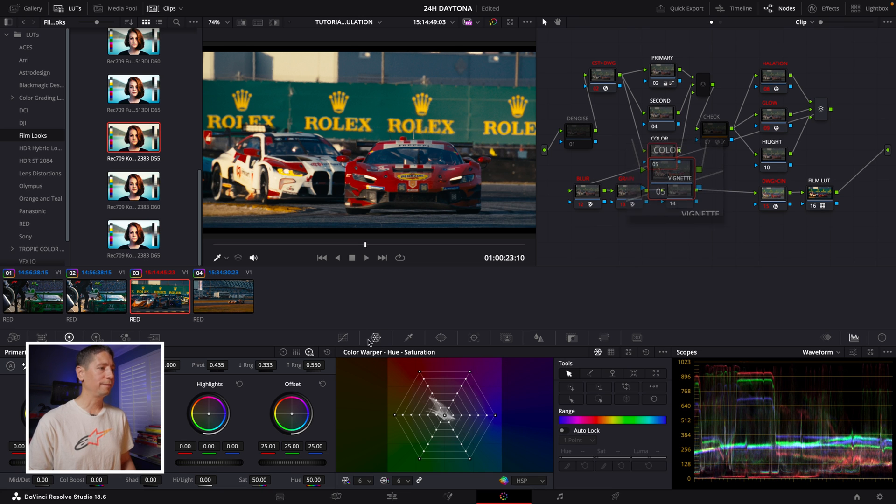
pyautogui.click(343, 338)
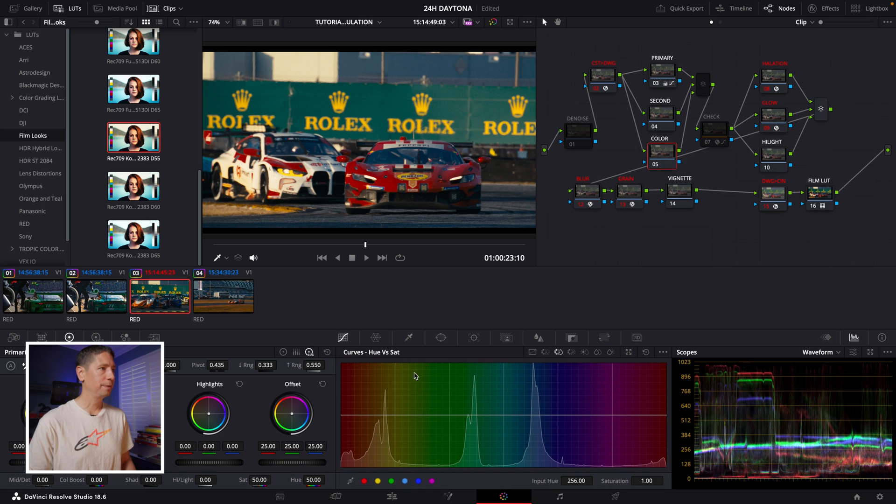
pyautogui.click(340, 102)
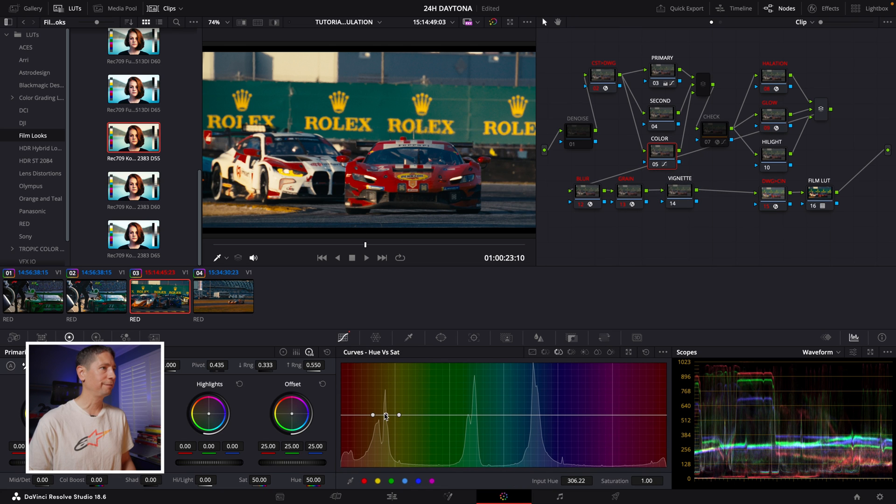
pyautogui.moveTo(385, 414); pyautogui.dragTo(385, 395)
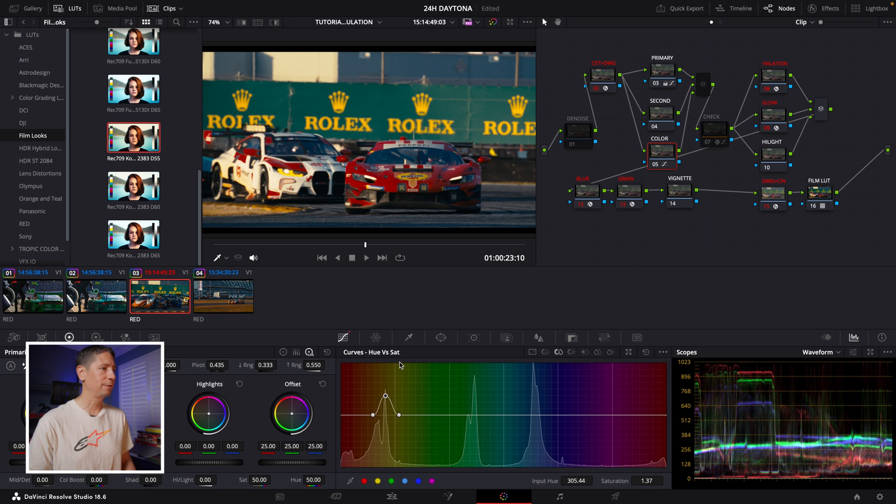
# Step: Rotate the sampled gold hue to -15.20 with the Hue Vs Hue curve and scrub the clip to check it
pyautogui.click(546, 352)
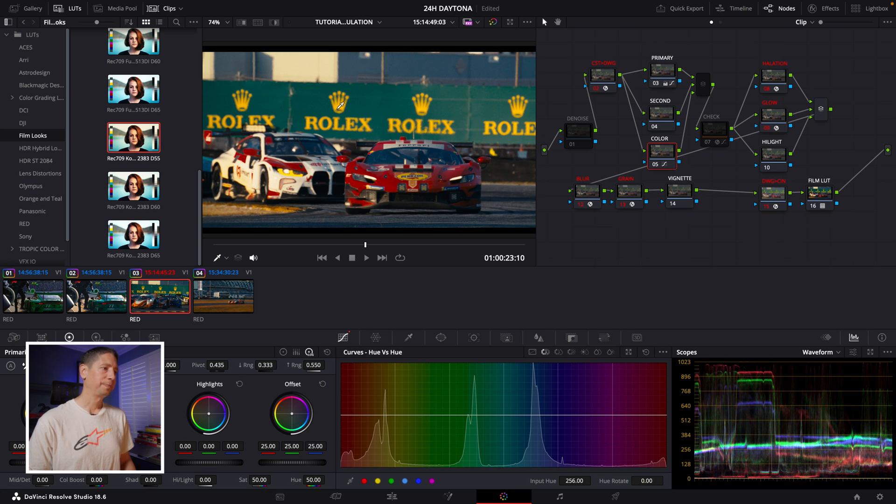
pyautogui.moveTo(386, 415); pyautogui.dragTo(386, 421)
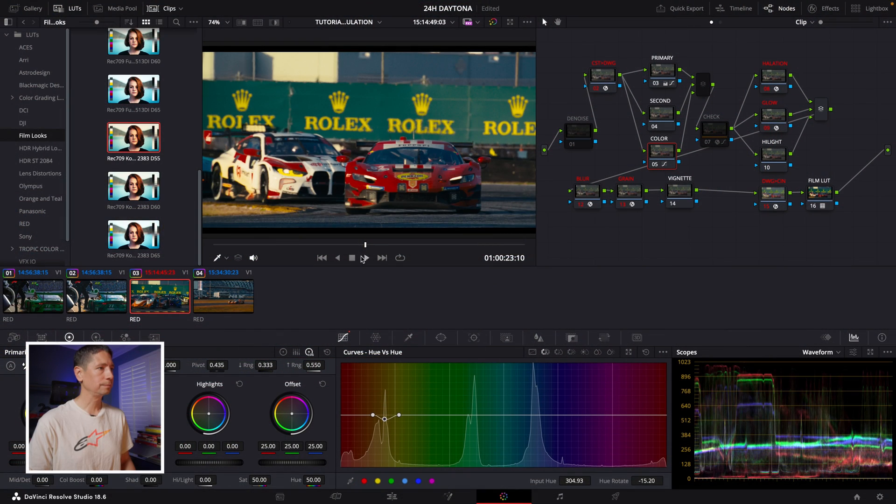
pyautogui.moveTo(366, 245); pyautogui.dragTo(423, 245)
# Step: Switch to the fourth clip, scrub to 01:00:30:22 and show the COLOR node's Hue Vs Hue curve
pyautogui.click(246, 297)
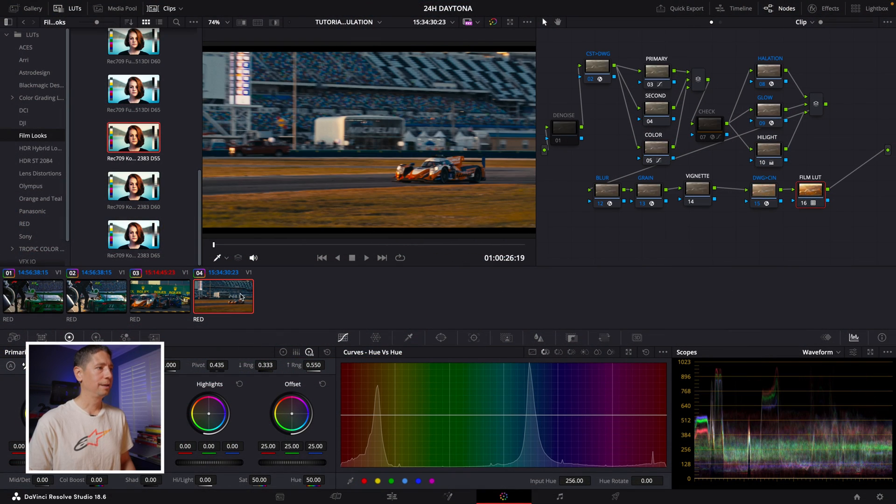
pyautogui.moveTo(214, 245); pyautogui.dragTo(426, 244)
pyautogui.moveTo(432, 244); pyautogui.dragTo(441, 243)
pyautogui.click(659, 150)
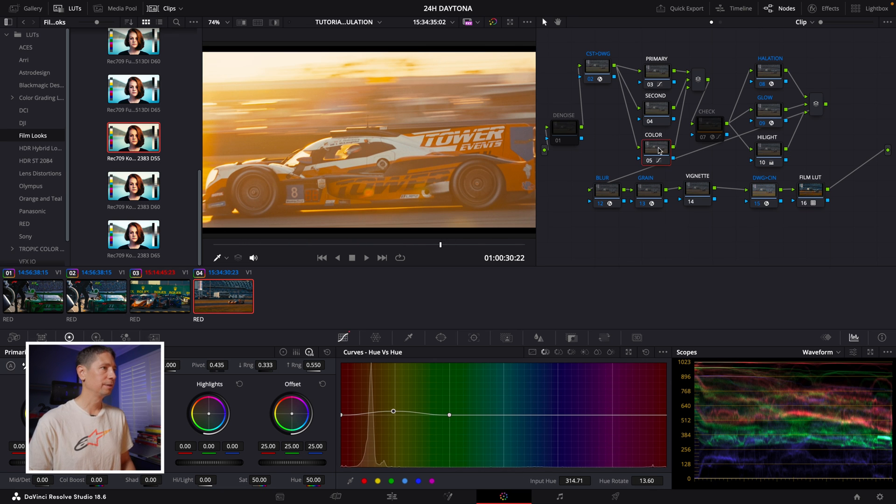